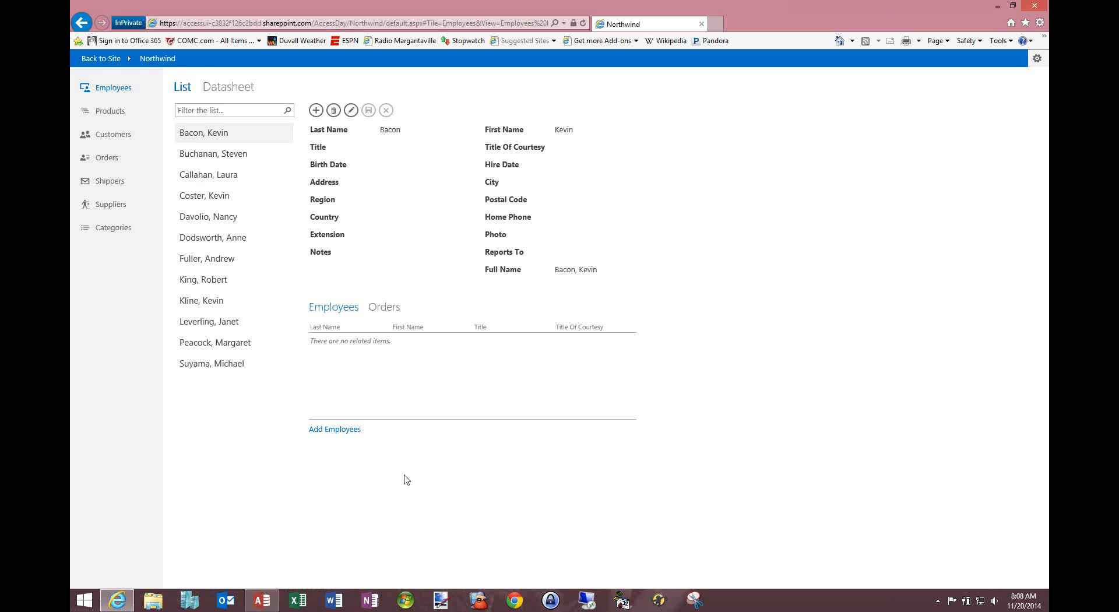
pyautogui.hotkey('ctrl', '-')
pyautogui.hotkey('ctrl', '-')
pyautogui.hotkey('ctrl', '-')
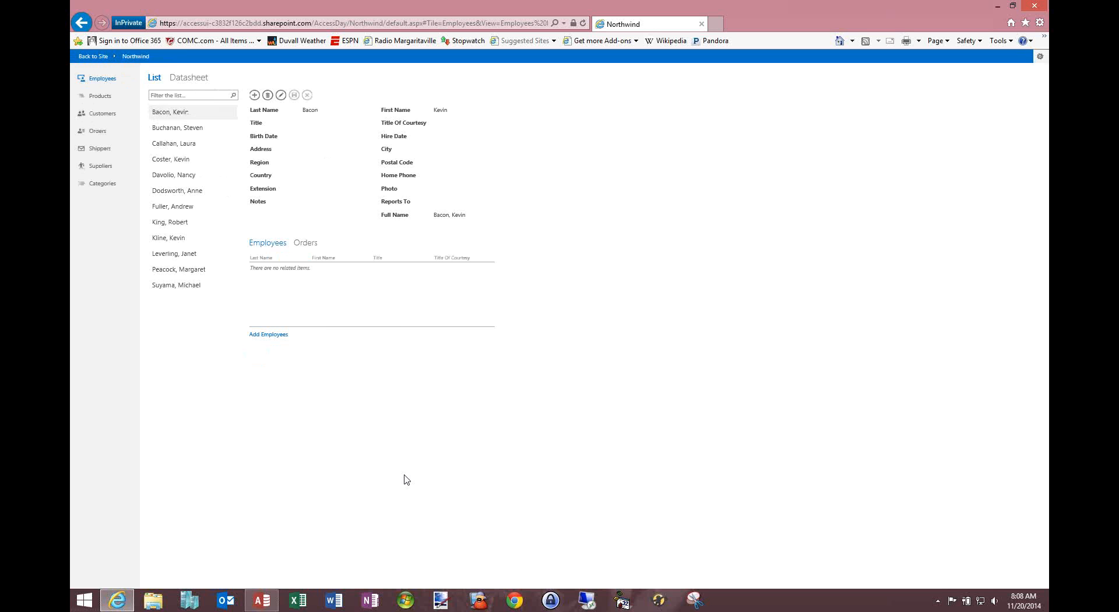
pyautogui.hotkey('ctrl', '0')
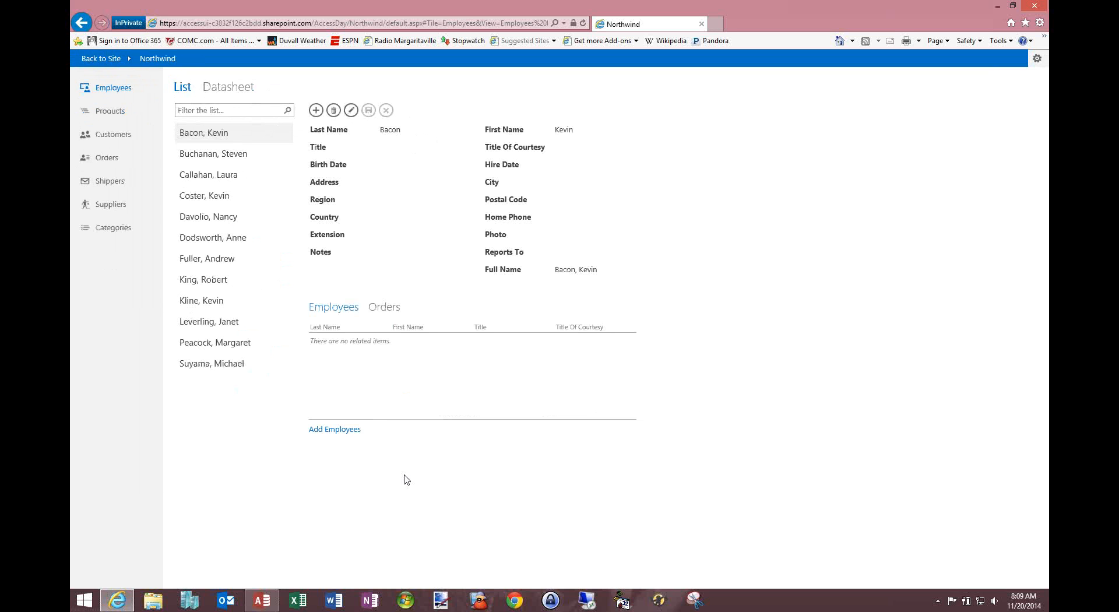
# Step: Browse the Customers and Shippers lists, ending on the Products list
pyautogui.click(118, 134)
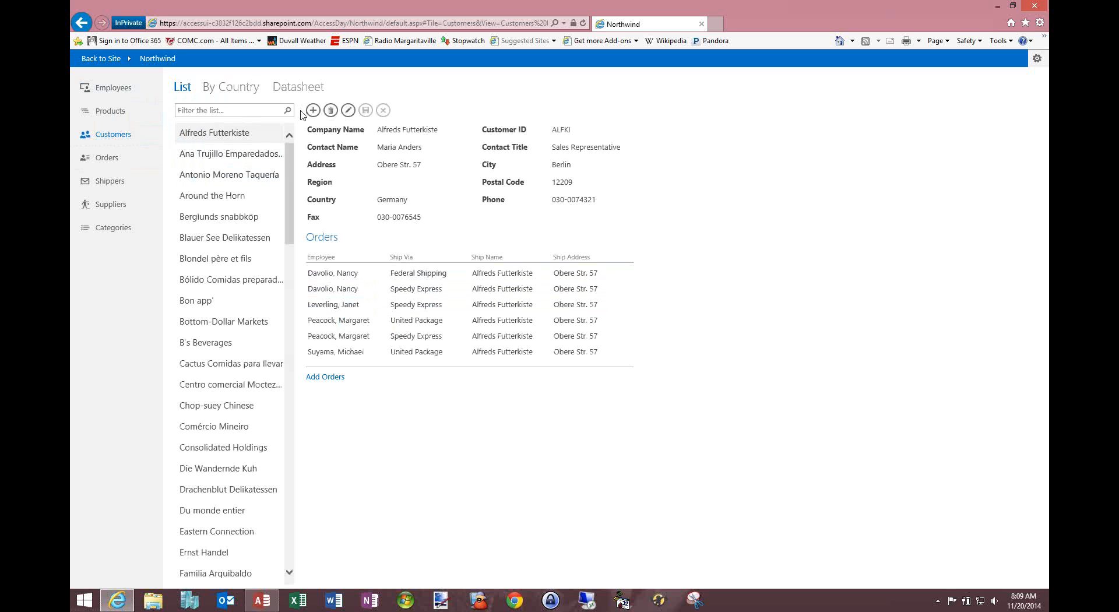
pyautogui.click(120, 180)
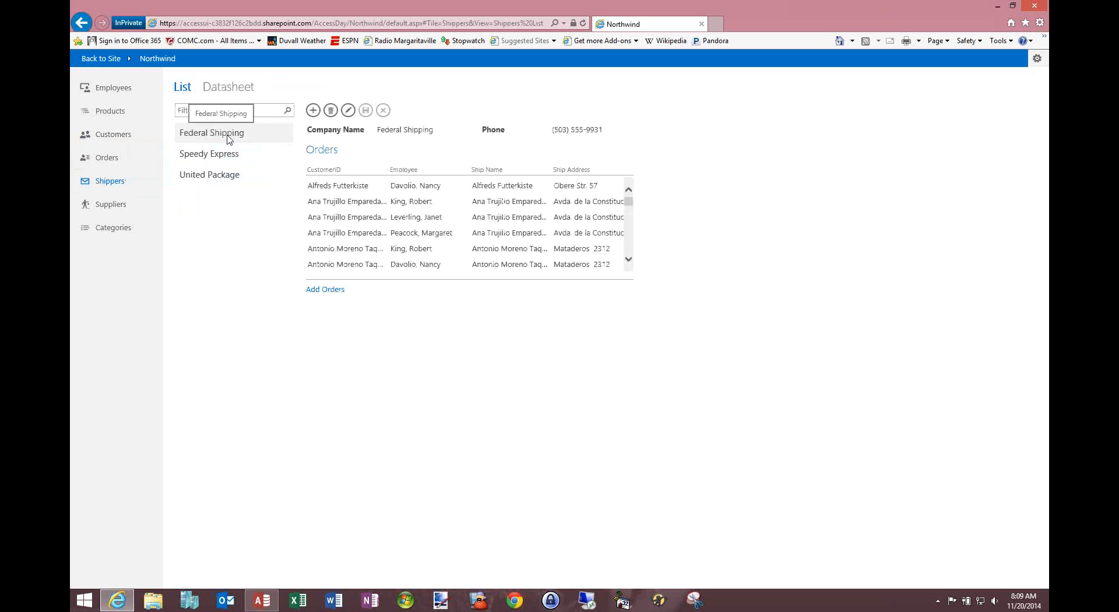
pyautogui.click(116, 119)
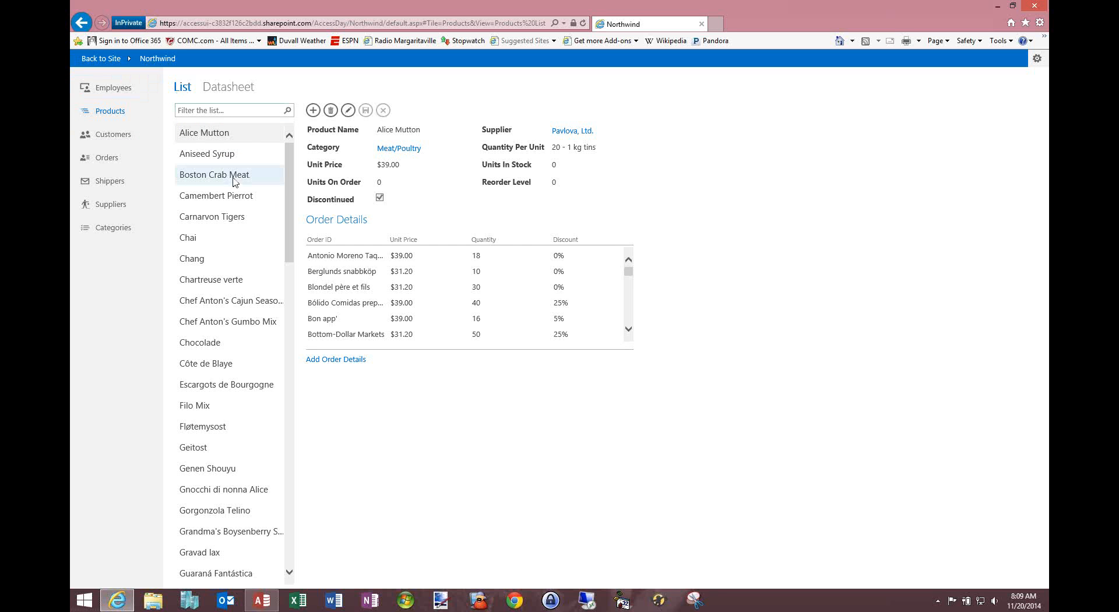
# Step: Browse Boston Crab Meat and Chai, then show Chef Anton's Cajun Seasoning ($22.00, 53 in stock)
pyautogui.click(216, 177)
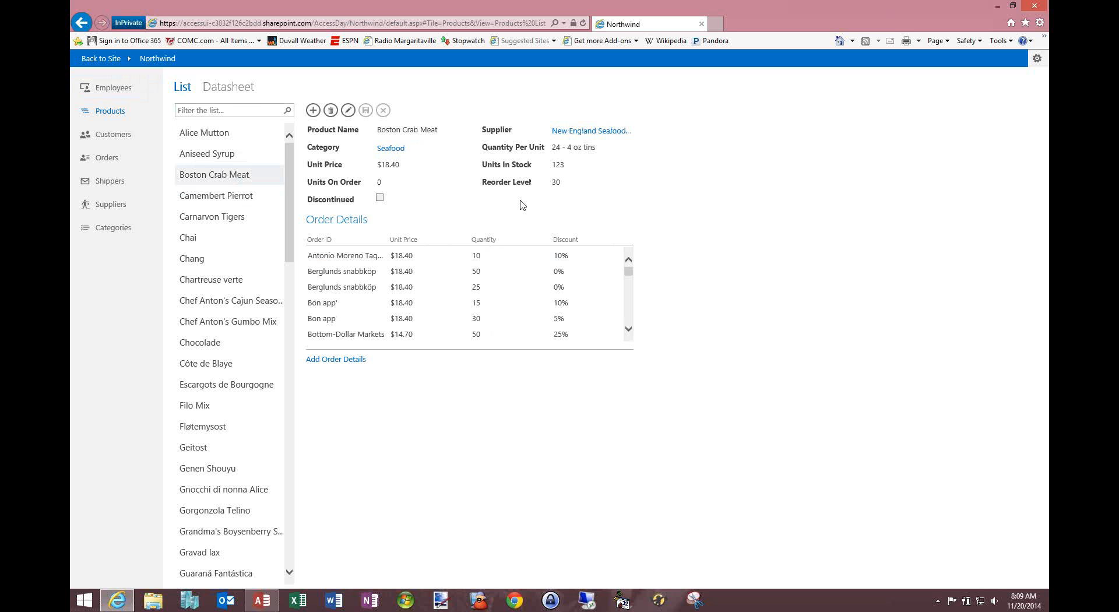
pyautogui.click(222, 238)
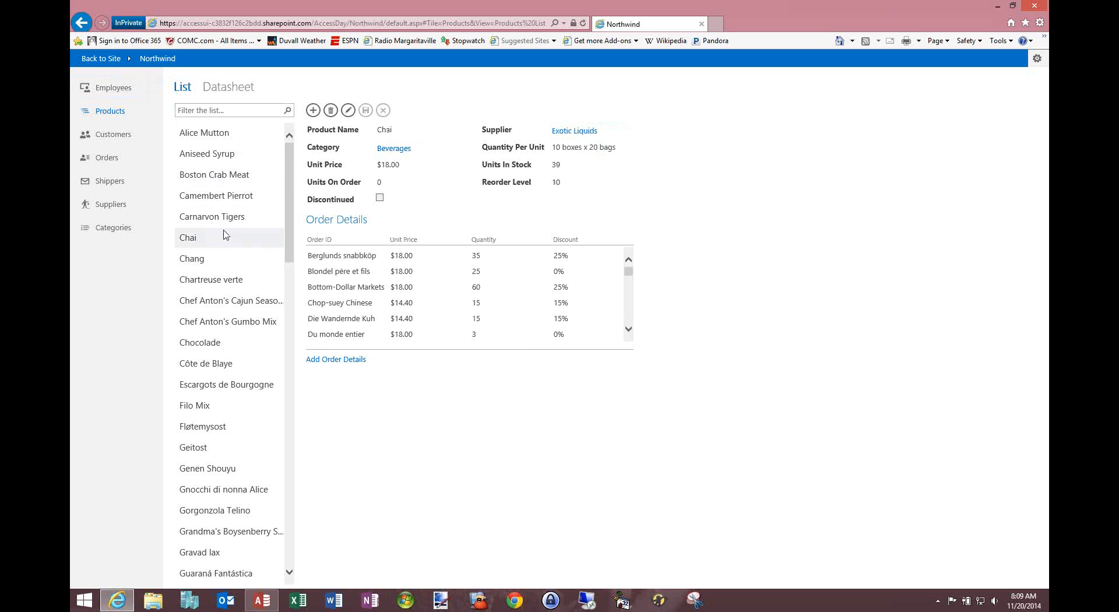
pyautogui.click(241, 305)
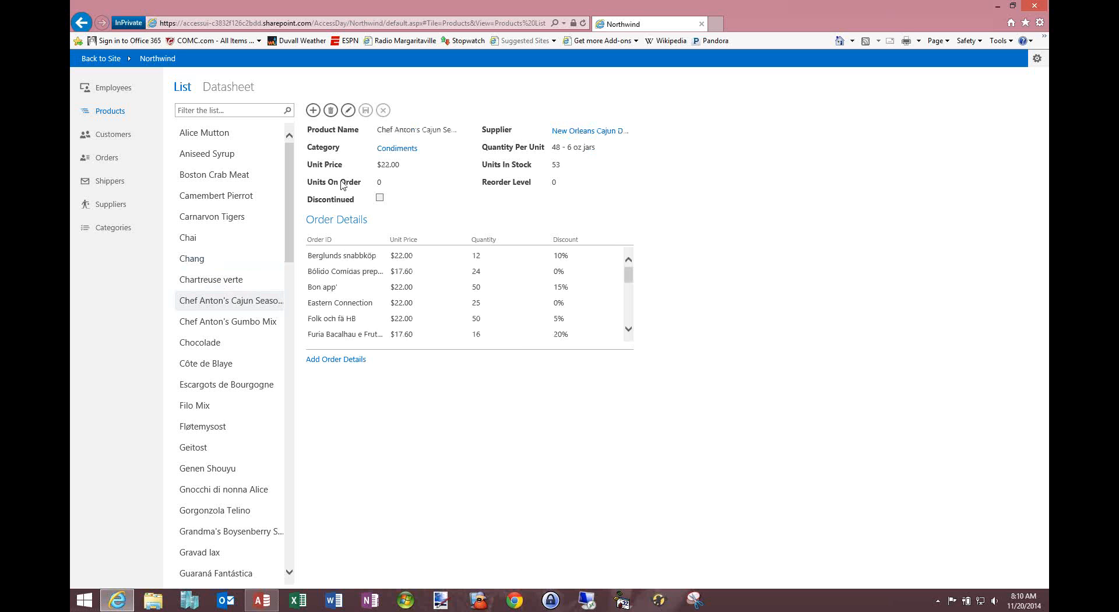
# Step: Try opening the Condiments category and the product's supplier, dismiss the load errors, then reload the page
pyautogui.click(390, 150)
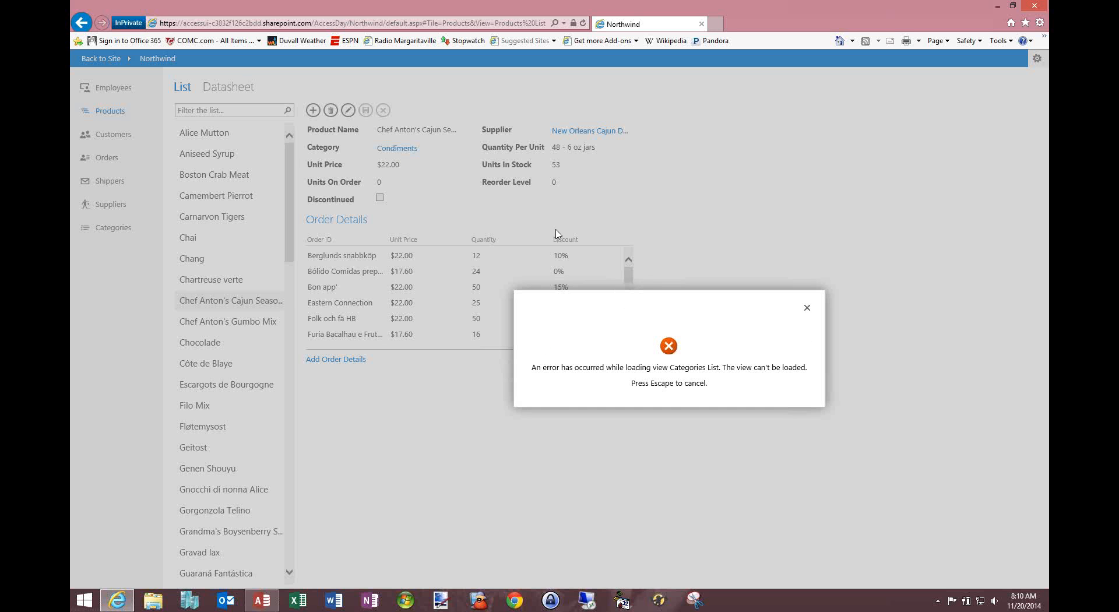
pyautogui.click(808, 309)
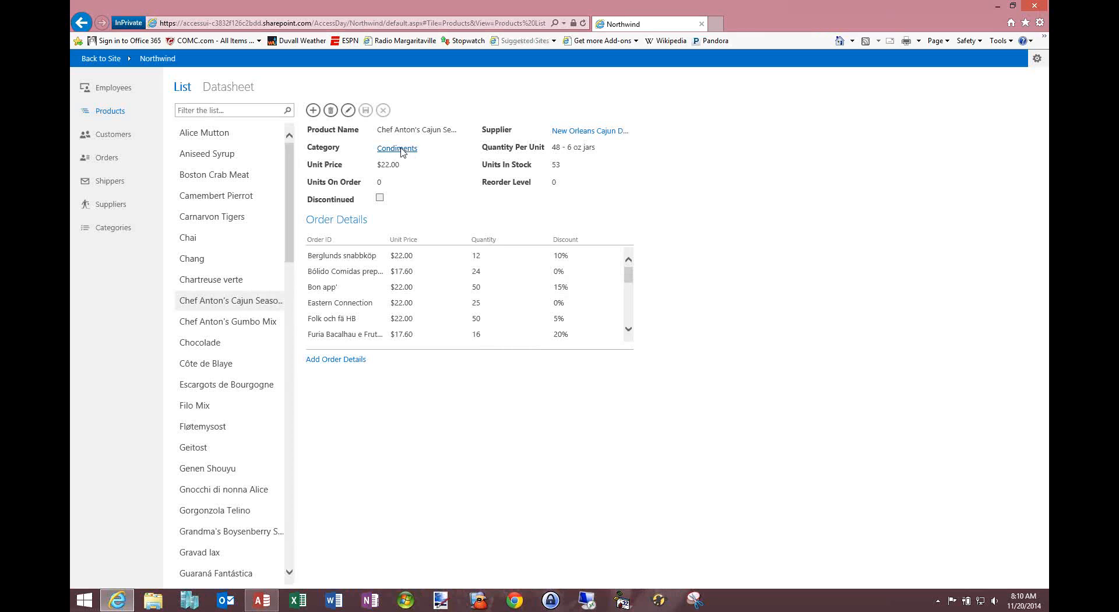
pyautogui.click(400, 149)
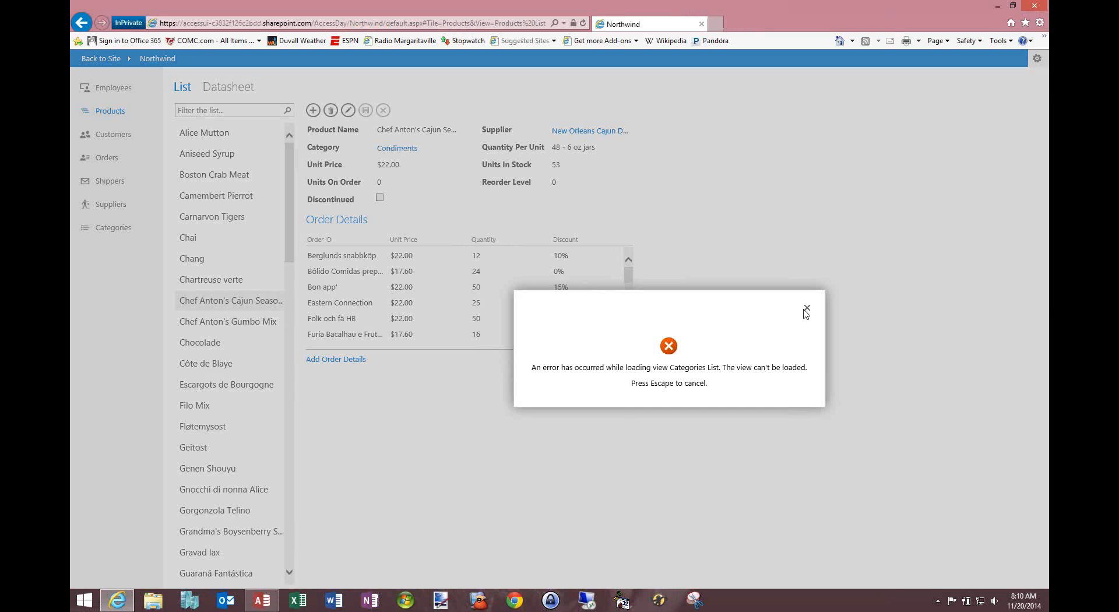
pyautogui.click(807, 309)
pyautogui.click(601, 132)
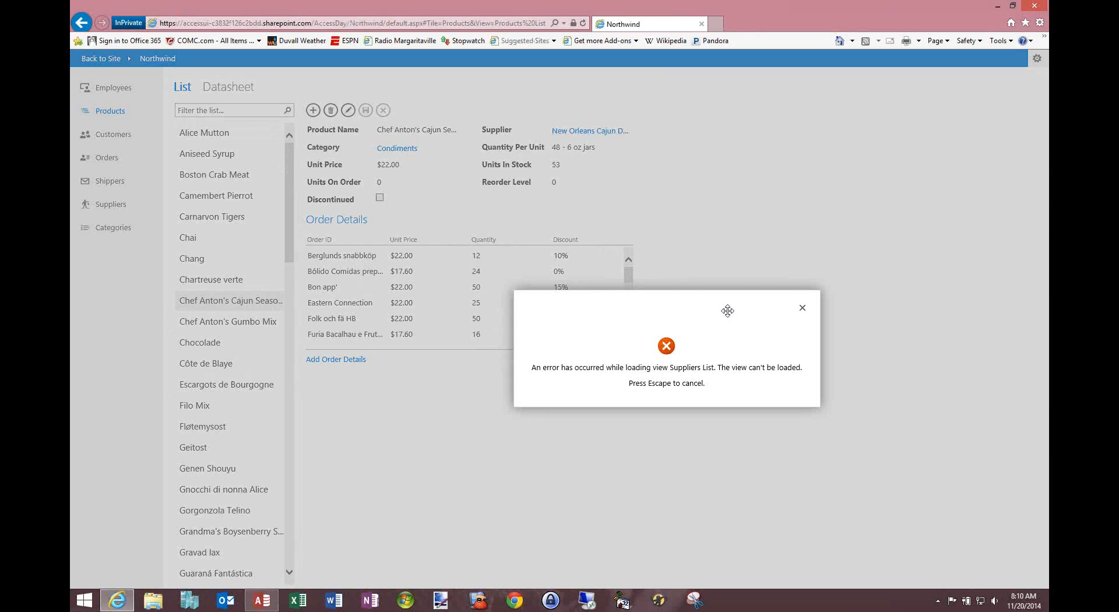
pyautogui.click(802, 308)
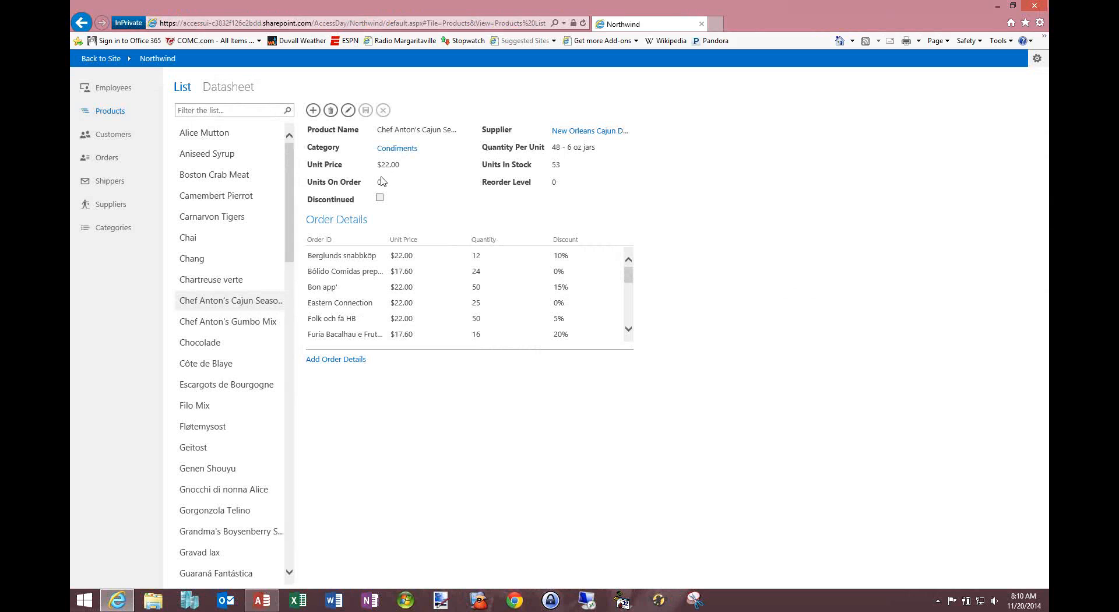
pyautogui.click(583, 23)
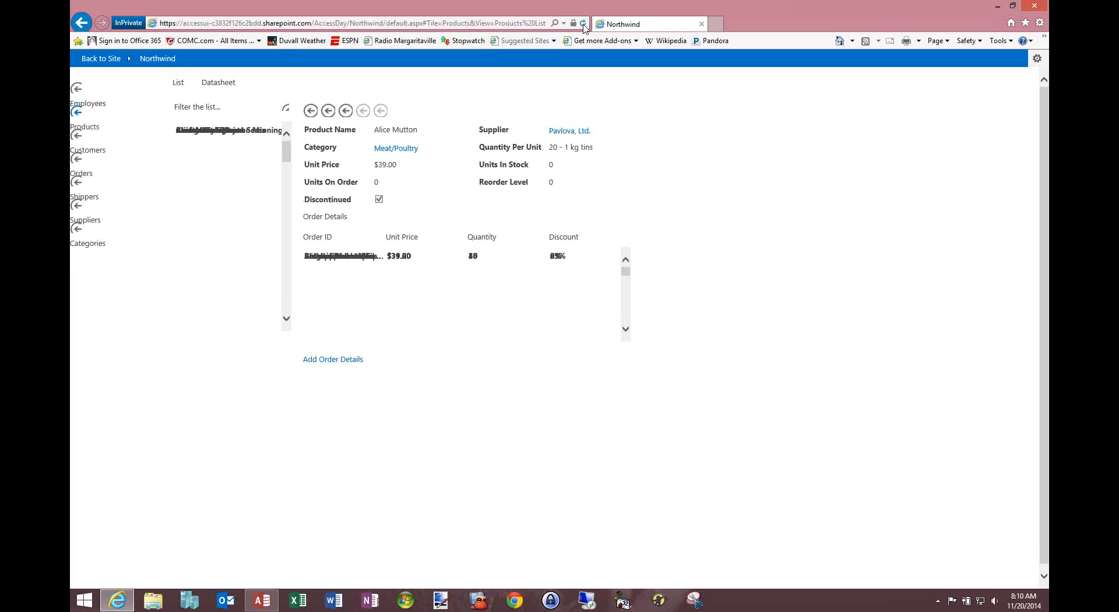
pyautogui.click(222, 82)
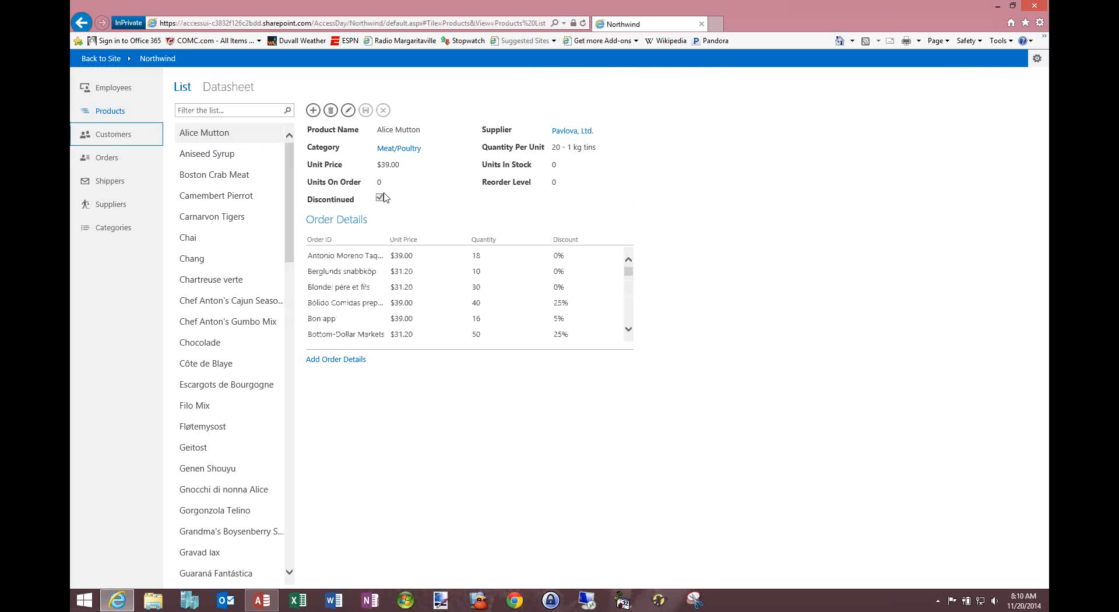
pyautogui.click(408, 153)
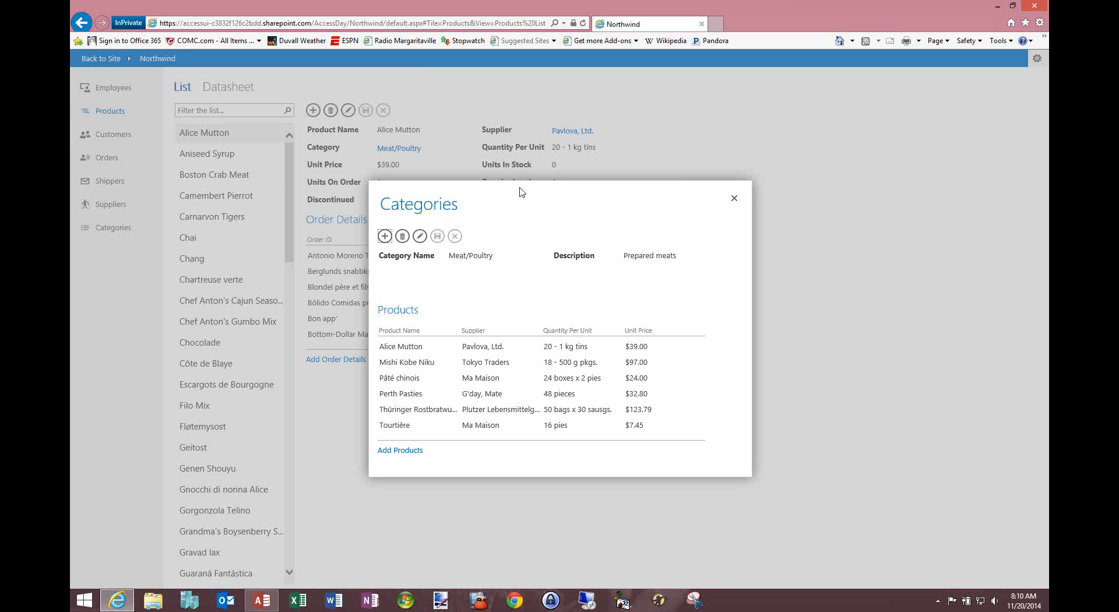
pyautogui.moveTo(519, 190); pyautogui.dragTo(550, 175)
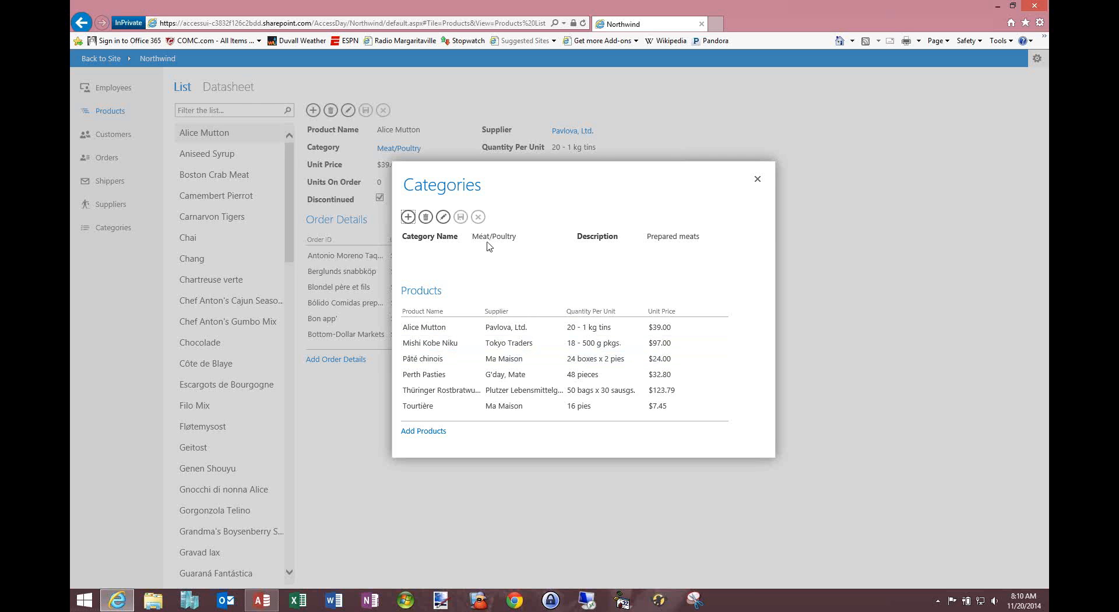
pyautogui.click(430, 362)
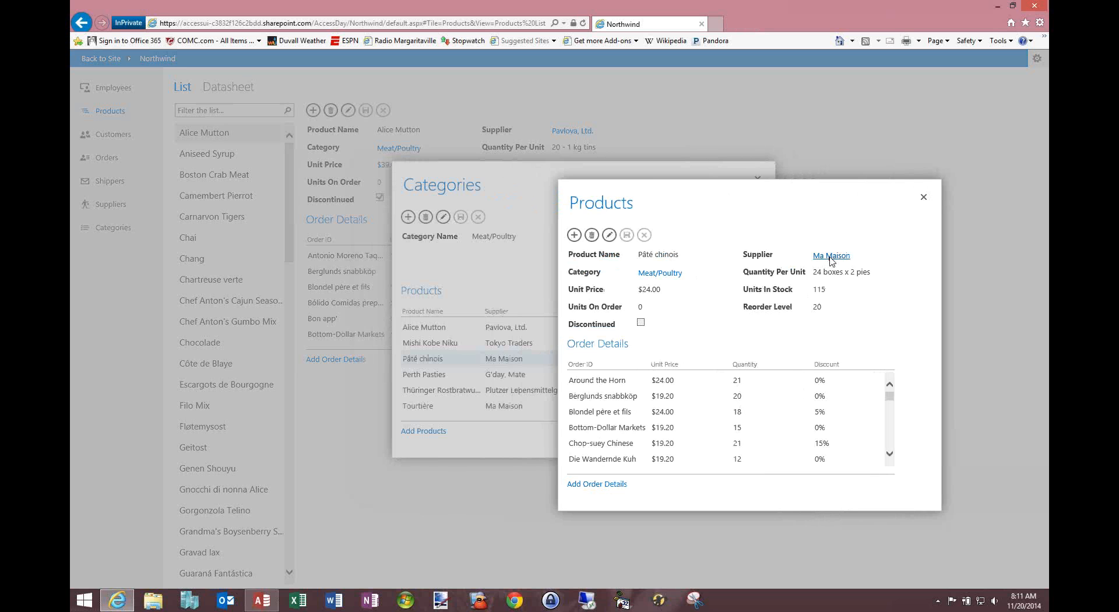
pyautogui.click(830, 257)
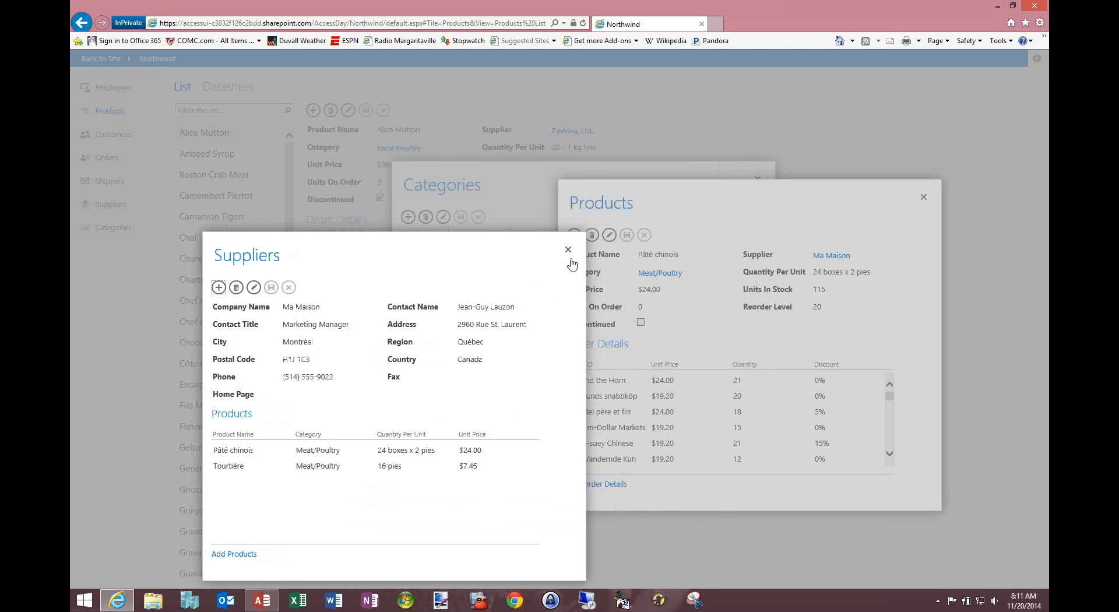
pyautogui.click(567, 250)
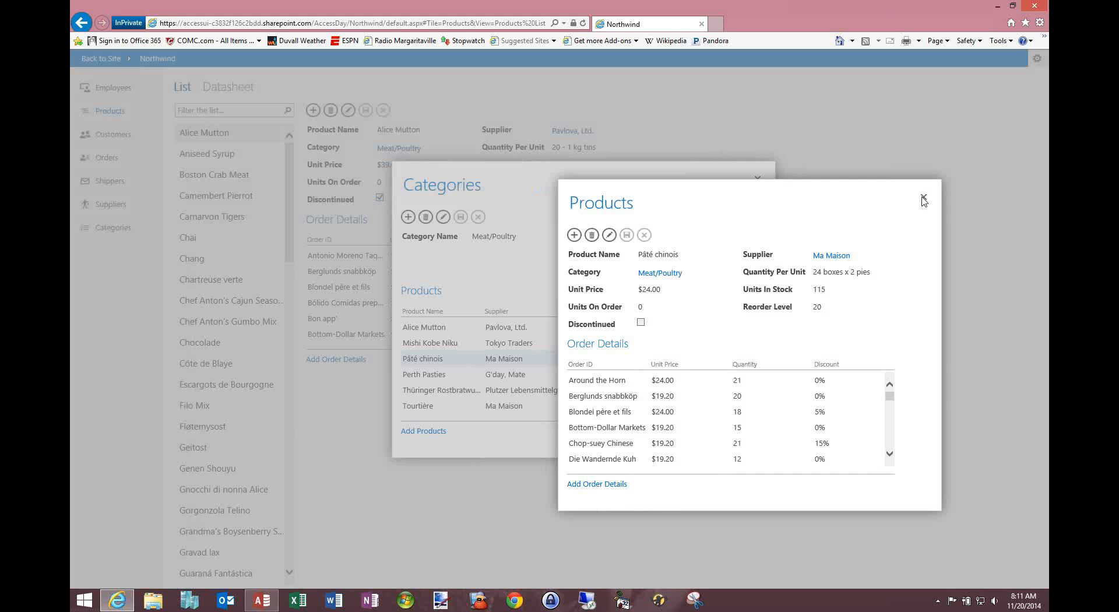
pyautogui.click(924, 198)
pyautogui.click(758, 179)
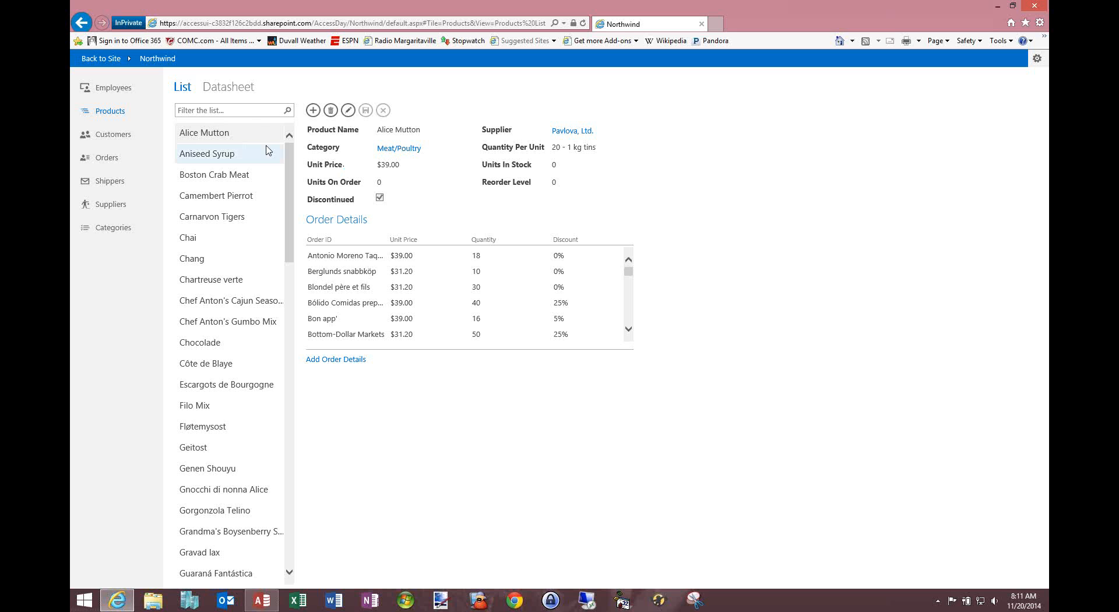
# Step: Filter products by 'mee', view Boston Crab Meat and Mishi Kobe Niku, then clear the filter
pyautogui.click(252, 111)
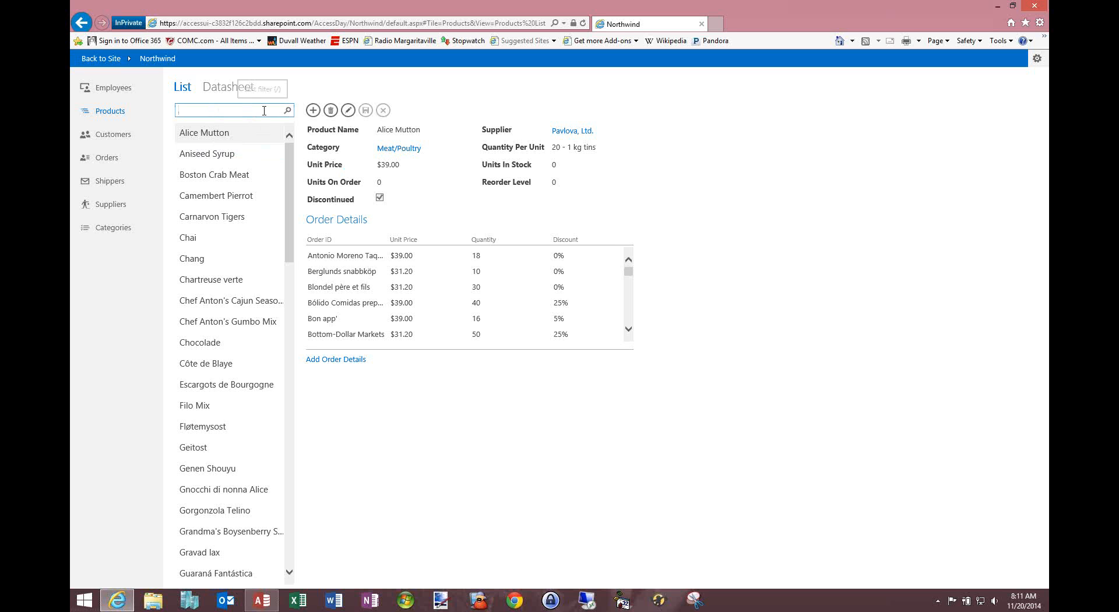
pyautogui.write('mee')
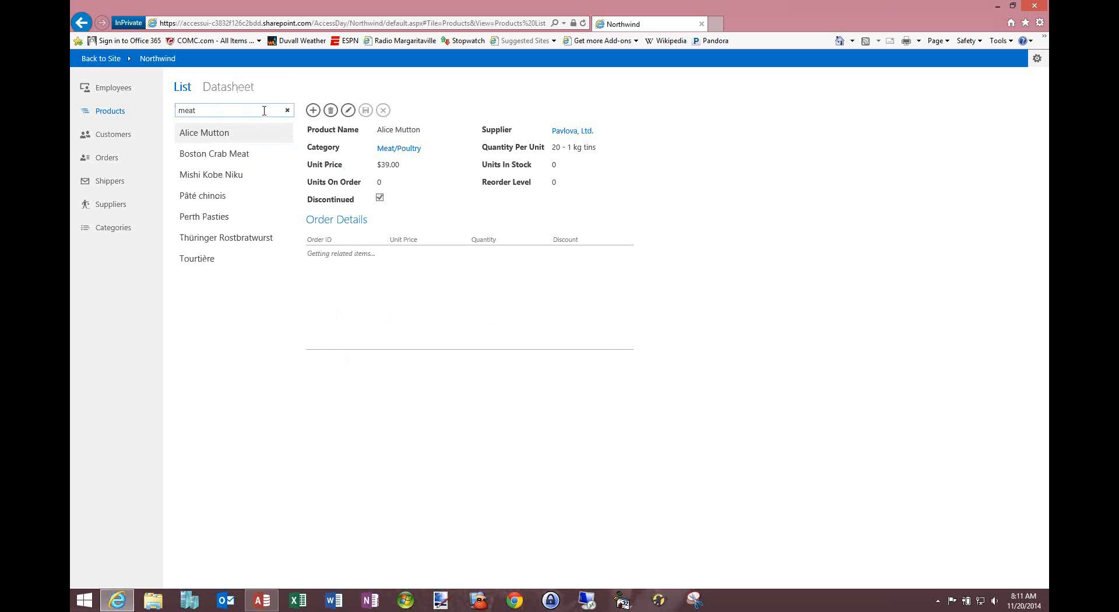
pyautogui.click(208, 156)
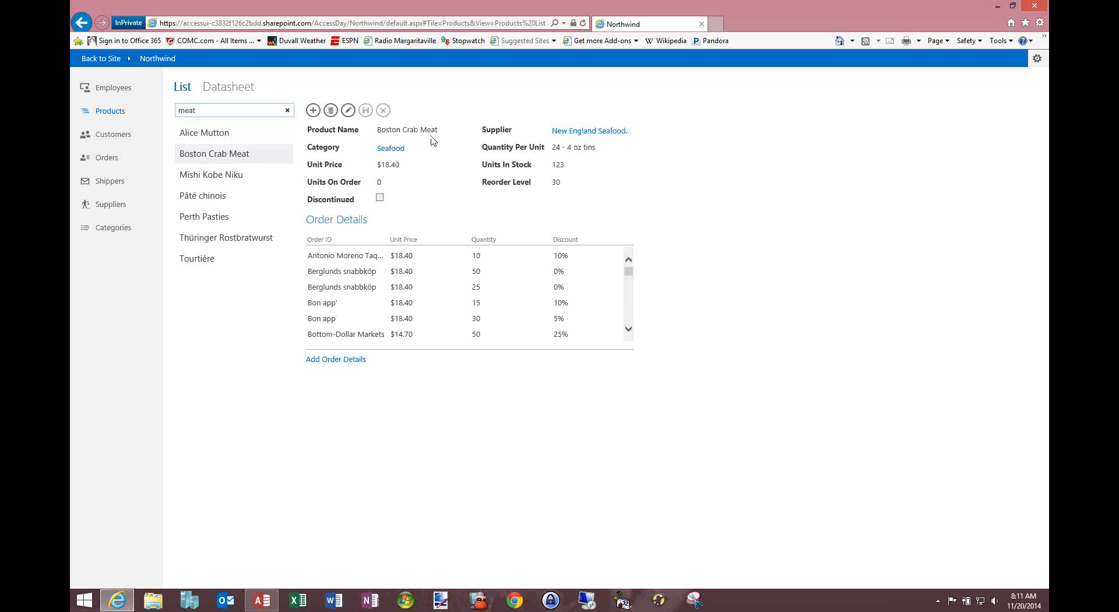
pyautogui.click(230, 184)
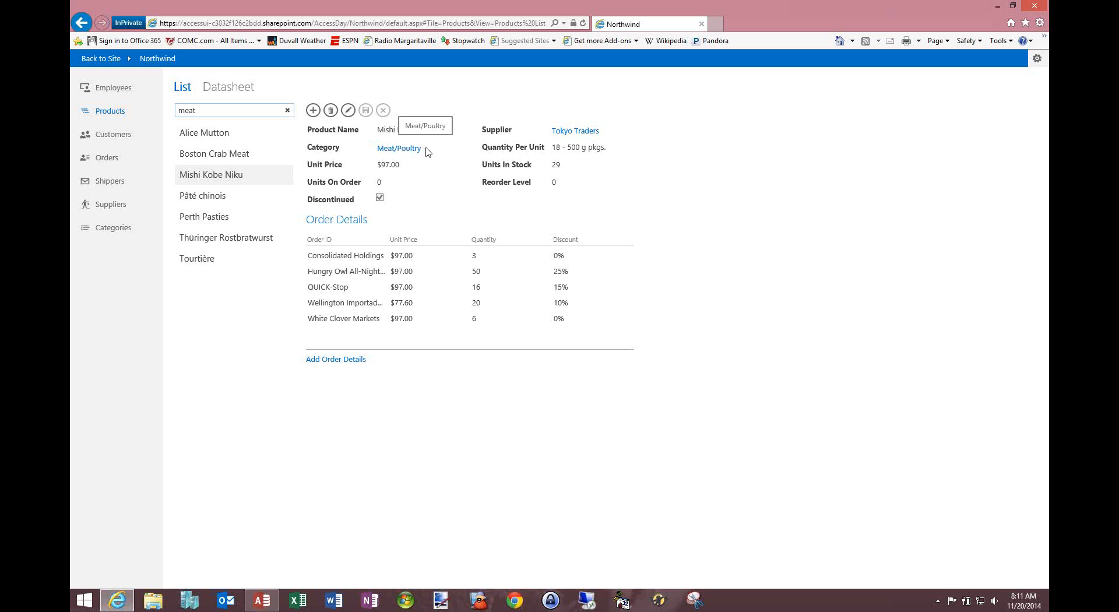
pyautogui.click(287, 111)
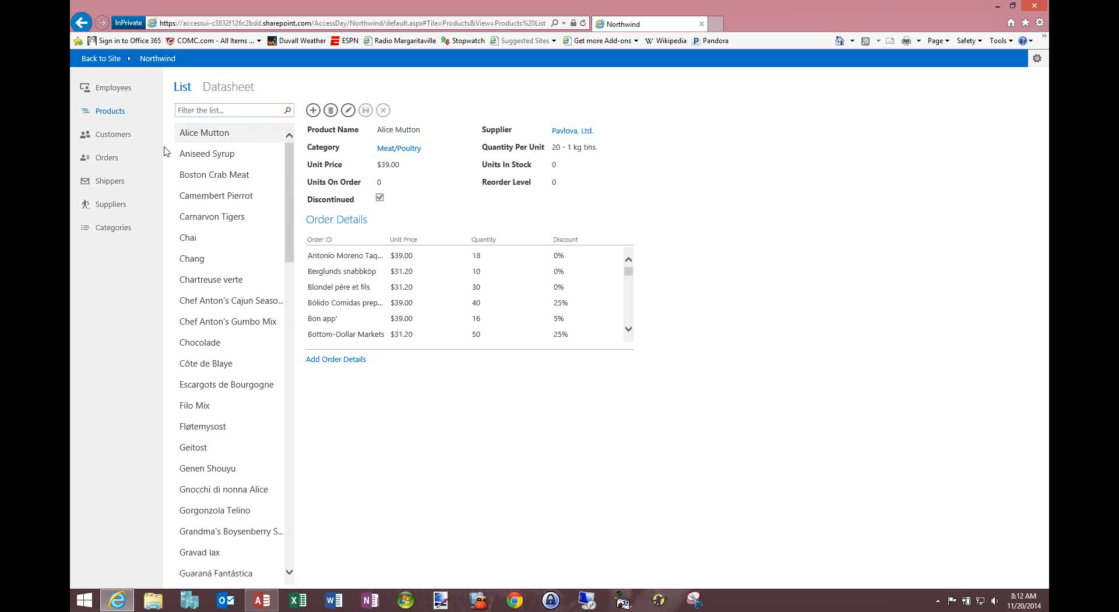
# Step: Start a new order for customer Split Rail Beer & Ale and enter 'Kevin' as the employee
pyautogui.click(116, 160)
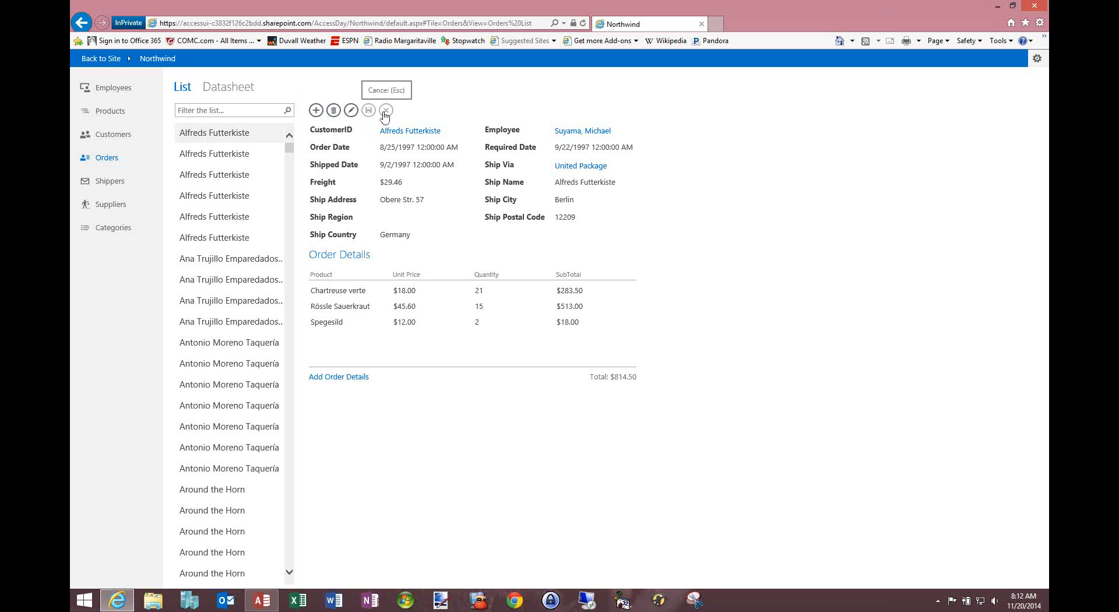
pyautogui.click(316, 111)
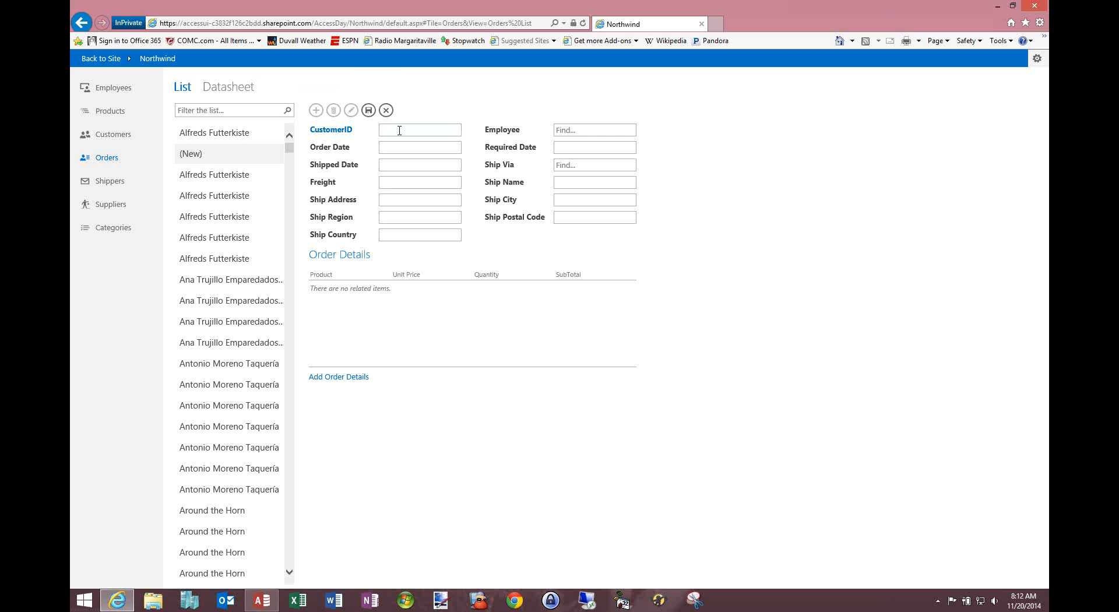
pyautogui.write('be')
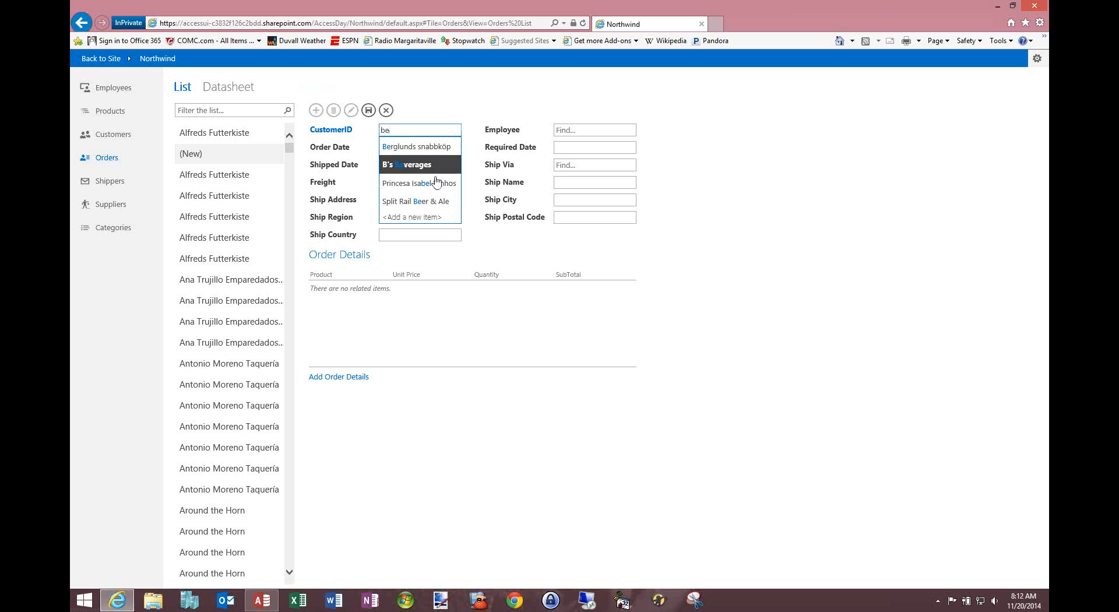
pyautogui.click(425, 207)
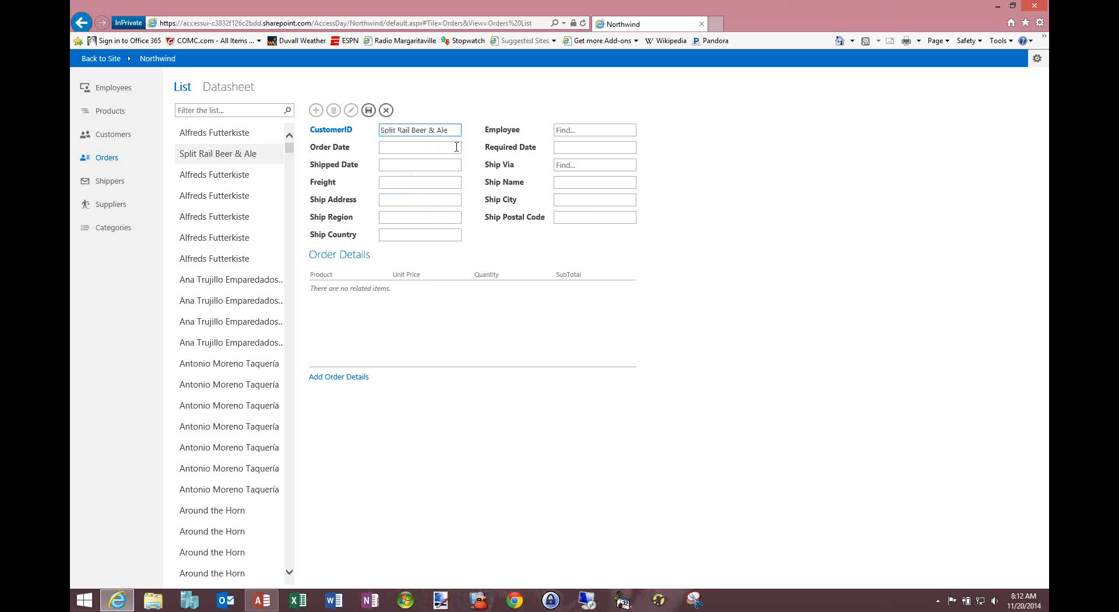
pyautogui.click(571, 130)
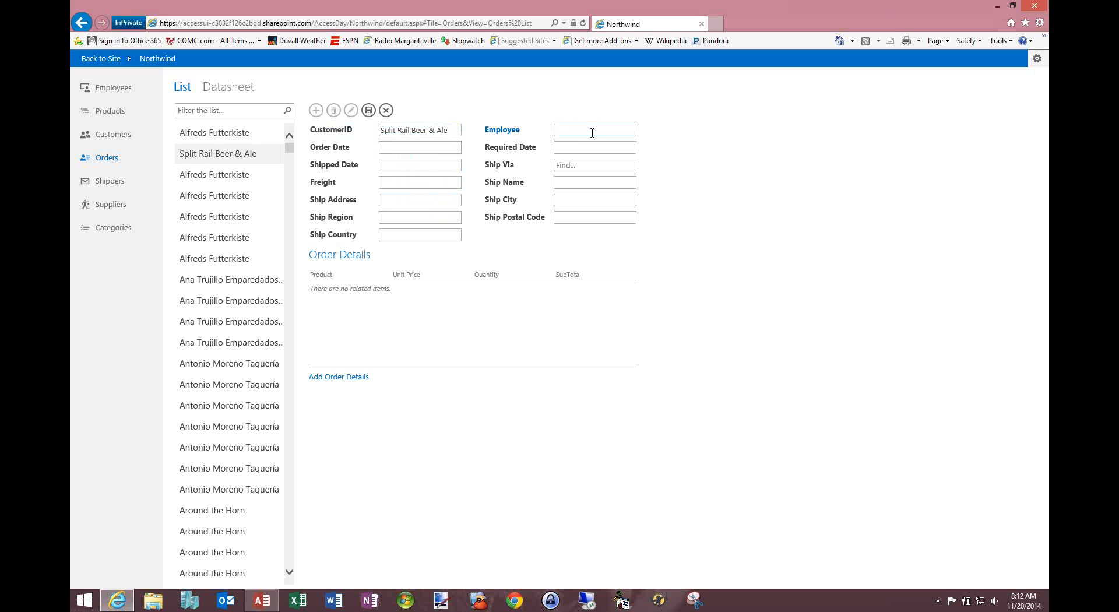
pyautogui.write('Kev')
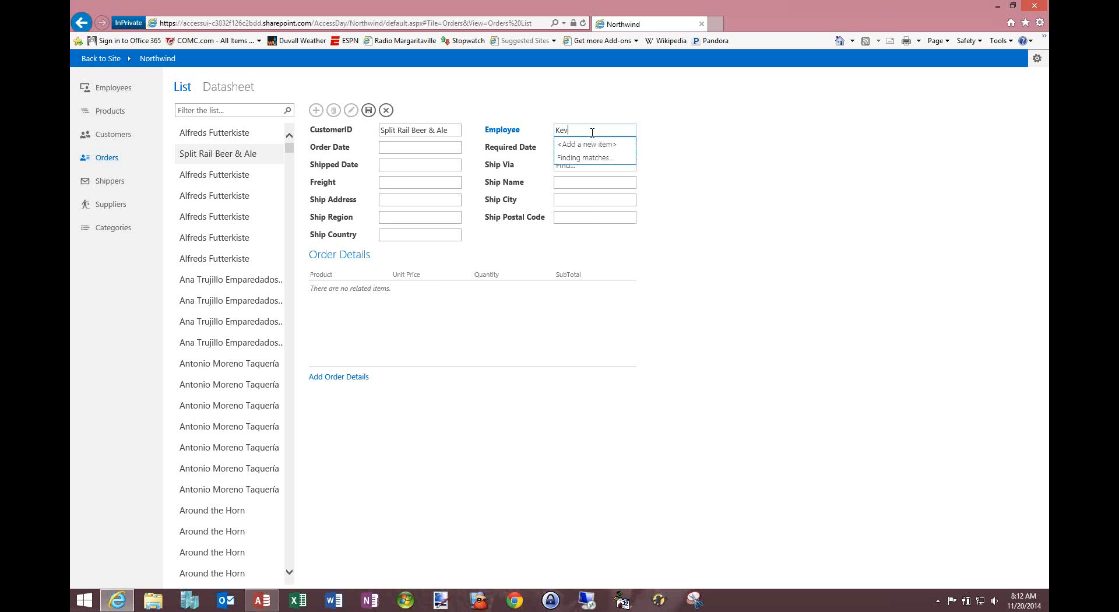
pyautogui.write('in')
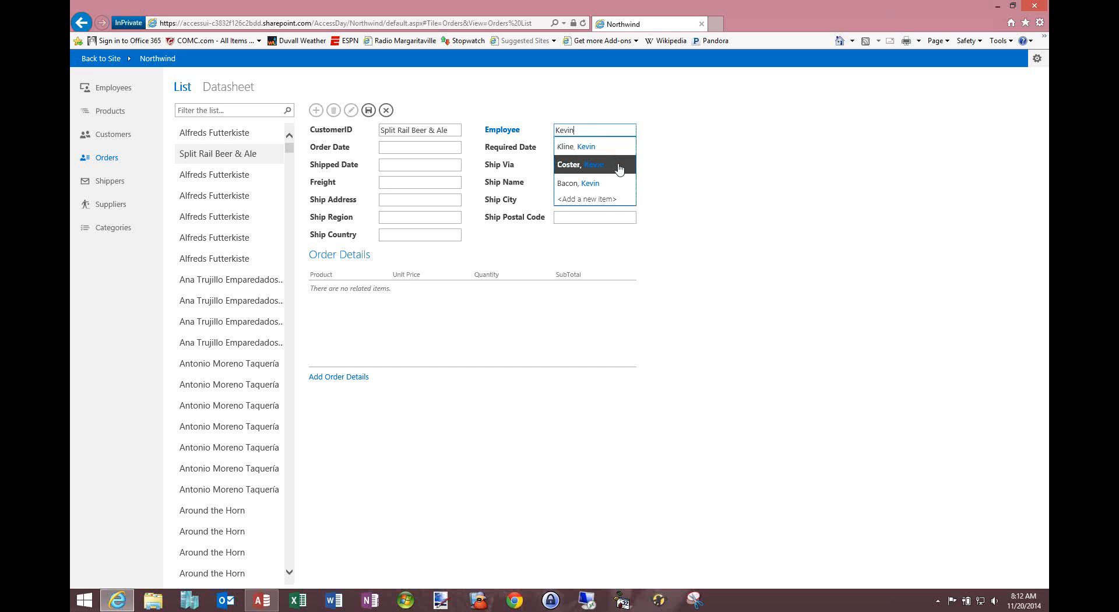
pyautogui.click(580, 200)
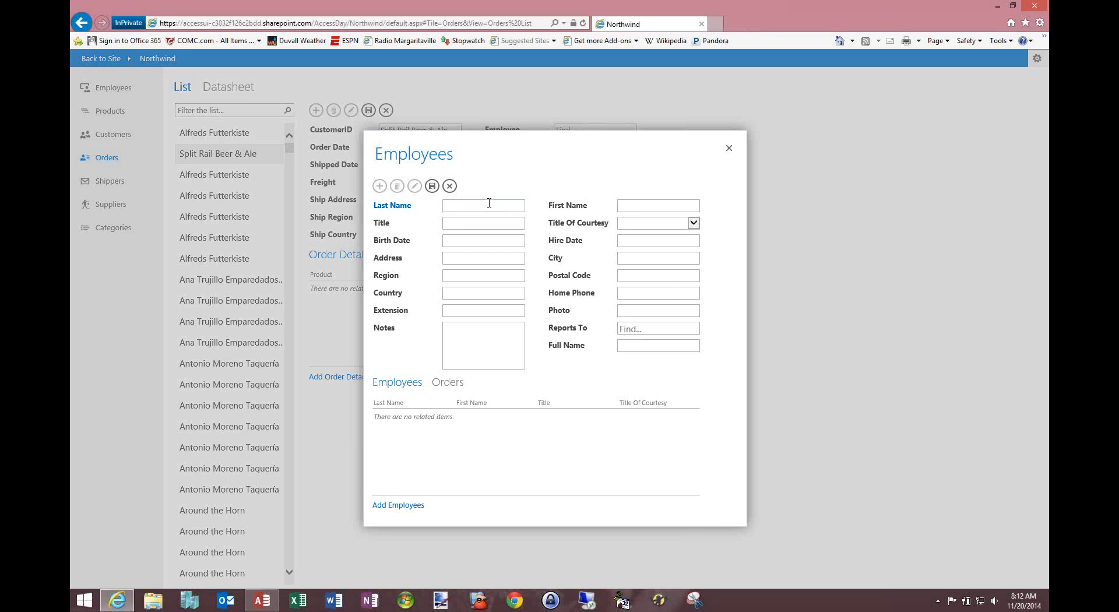
pyautogui.write('Bell')
pyautogui.press('Tab')
pyautogui.write('Kevin')
pyautogui.click(432, 187)
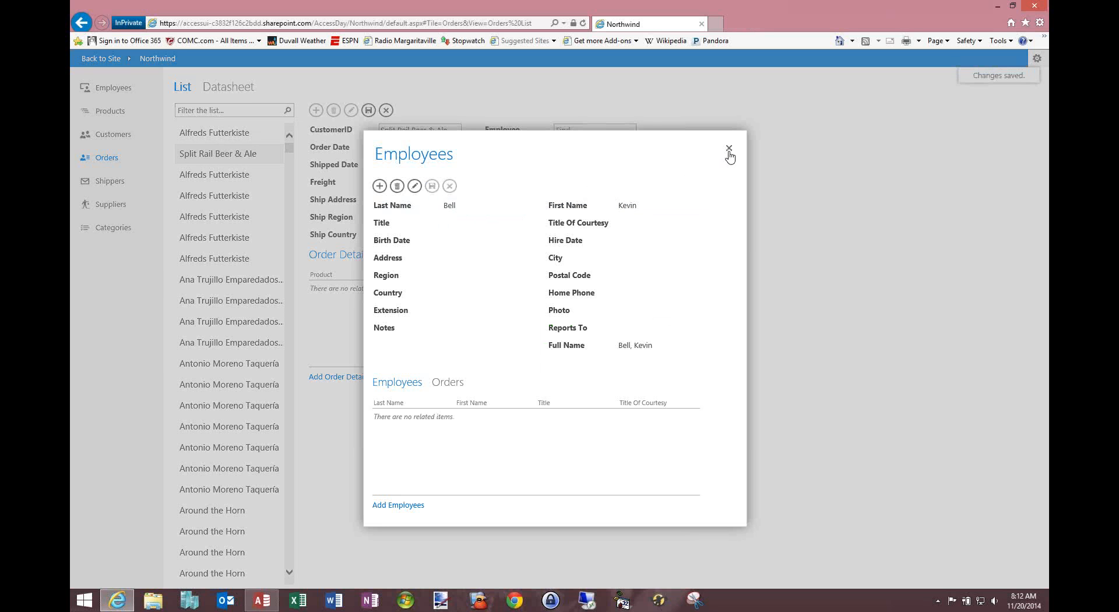
pyautogui.click(729, 149)
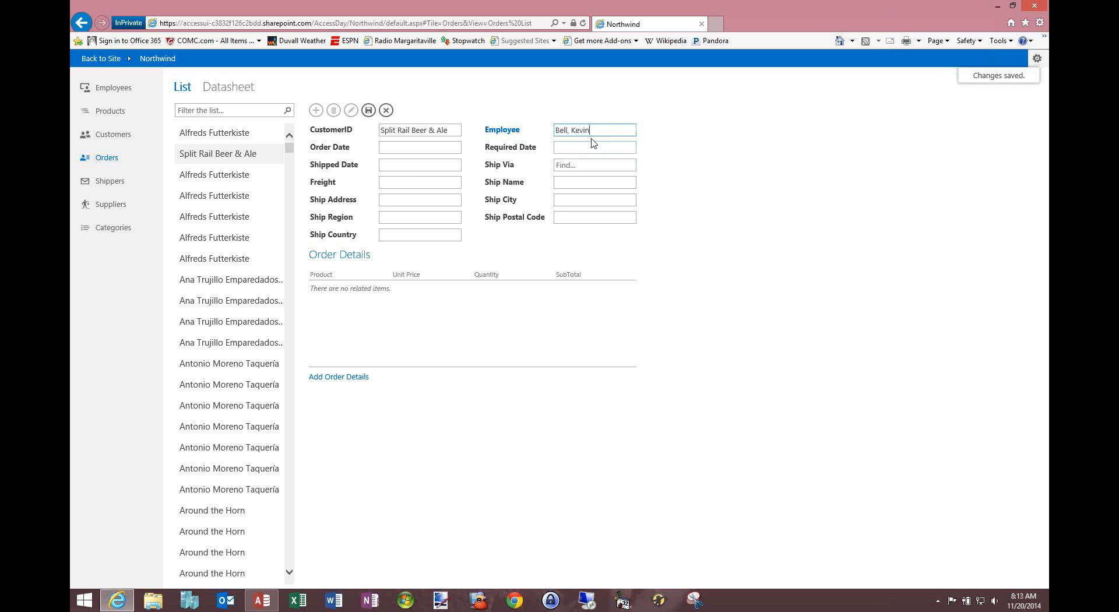
pyautogui.click(373, 112)
# Step: Start a new order detail line with Sasquatch Ale as the product
pyautogui.click(347, 377)
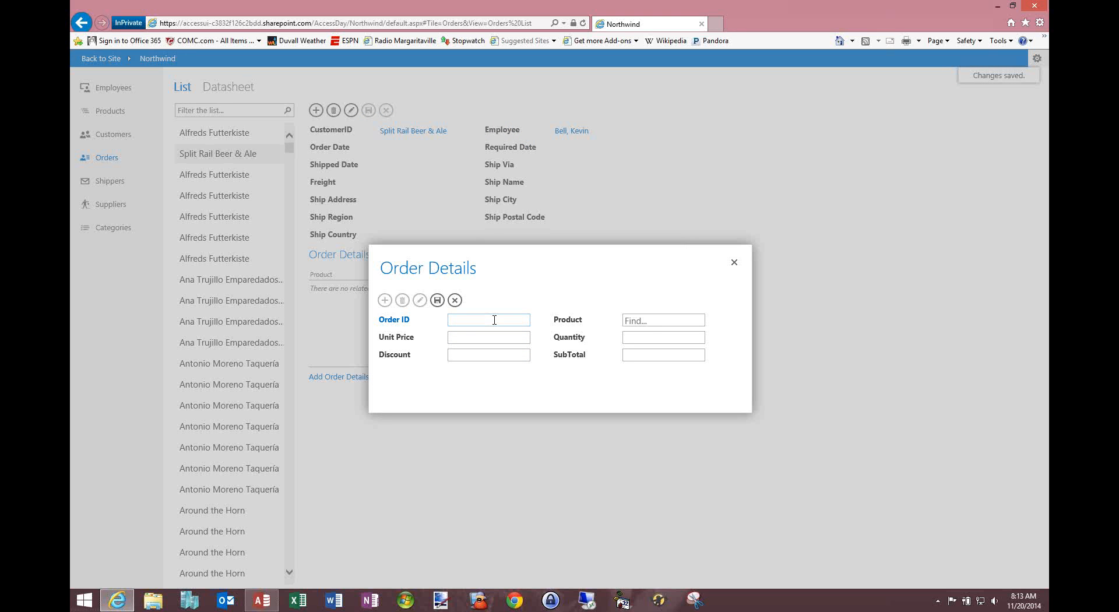
pyautogui.click(672, 322)
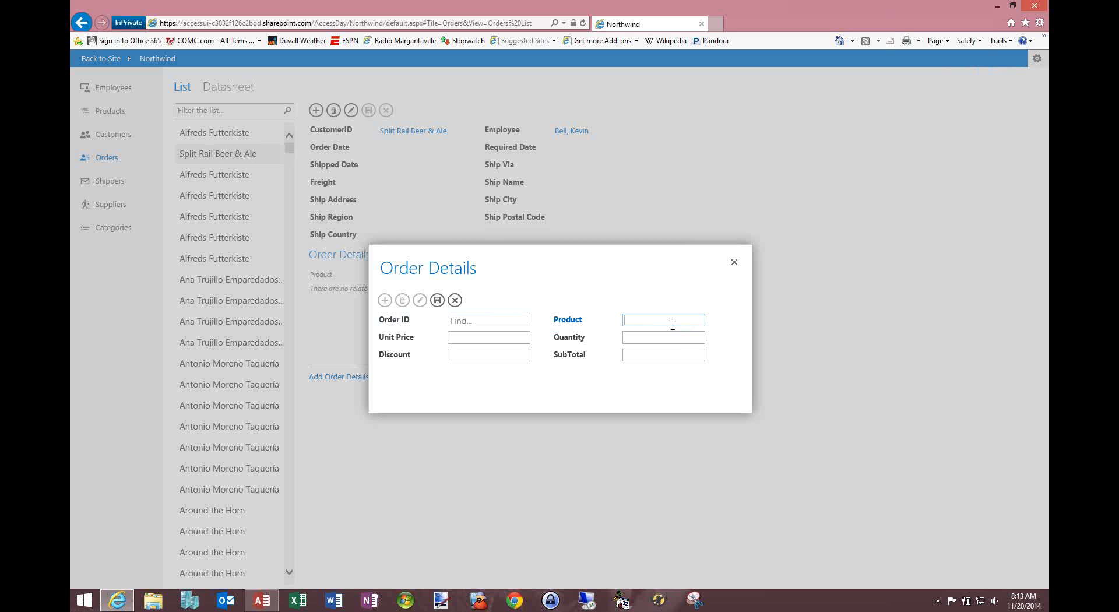
pyautogui.write('ALe')
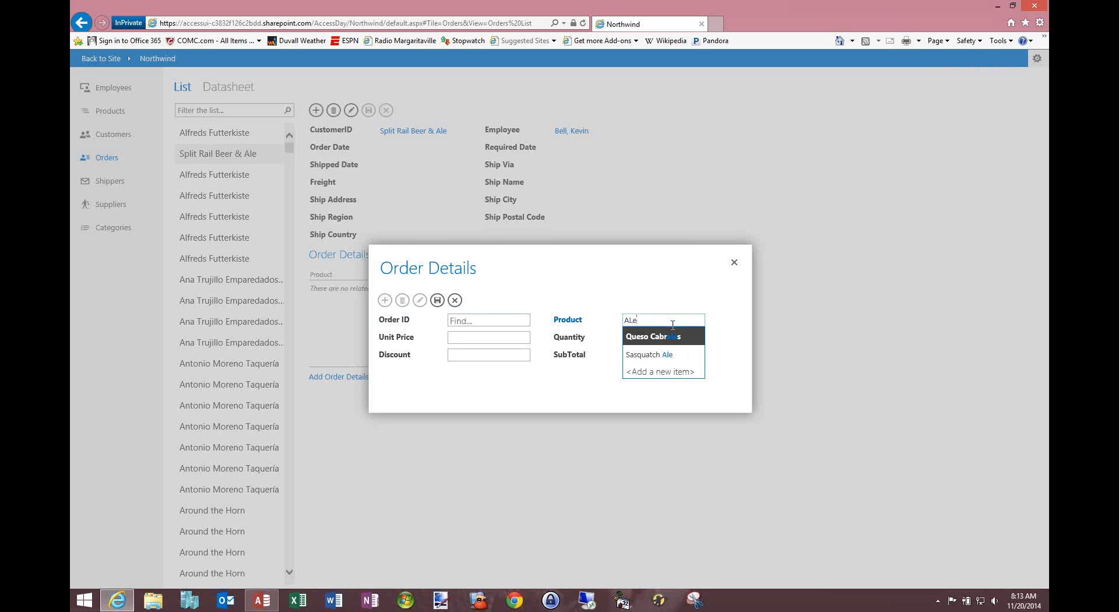
pyautogui.click(670, 355)
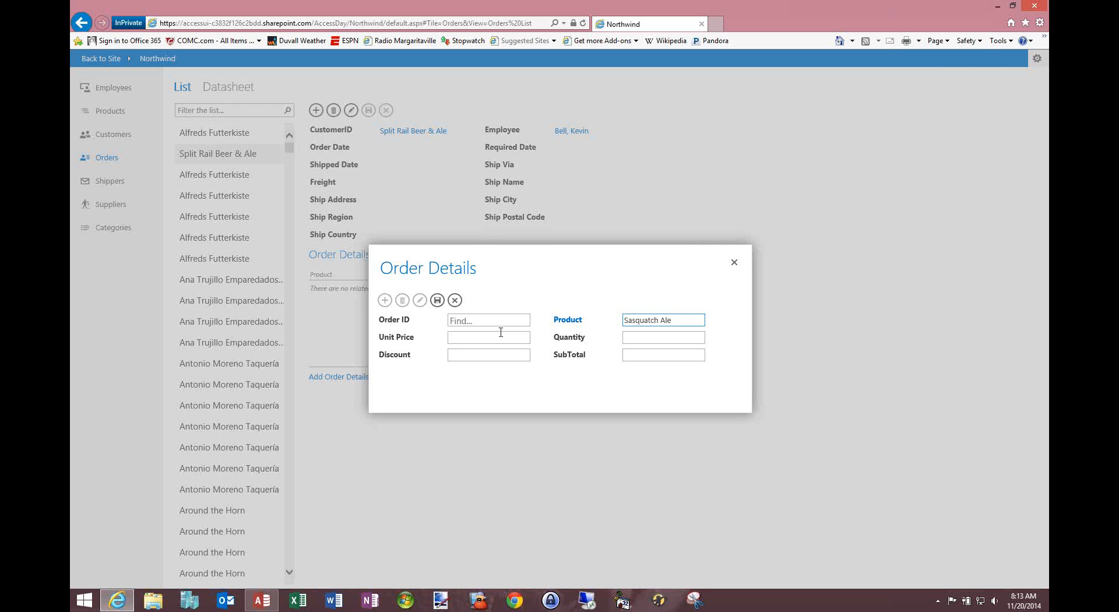
# Step: Enter unit price 12, quantity 10 and discount 0.05, then save and close the detail line
pyautogui.click(499, 337)
pyautogui.write('12')
pyautogui.press('Tab')
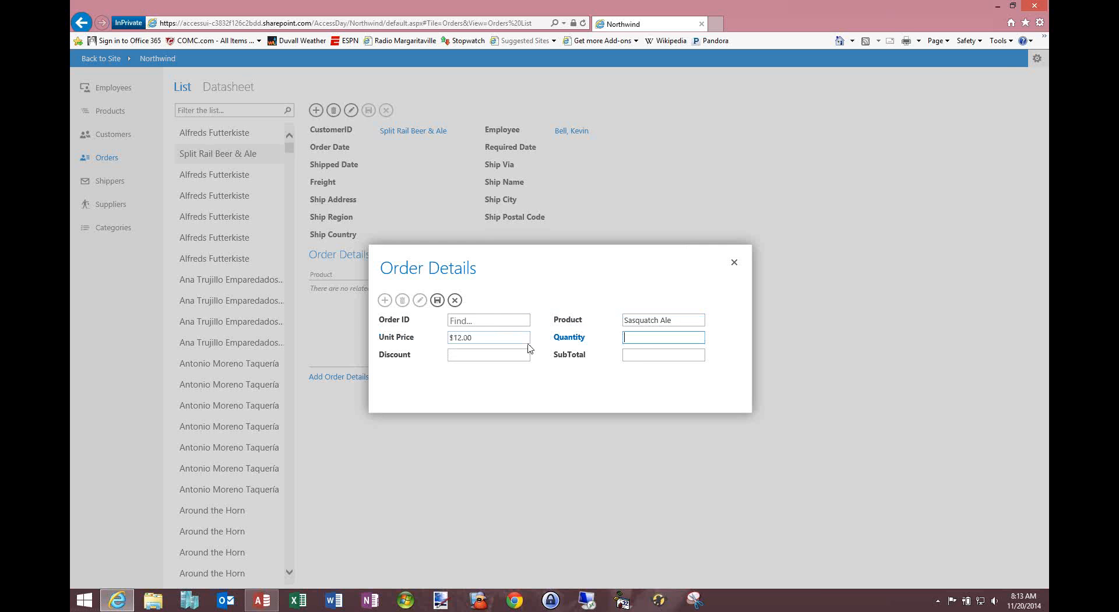
pyautogui.write('10')
pyautogui.press('Tab')
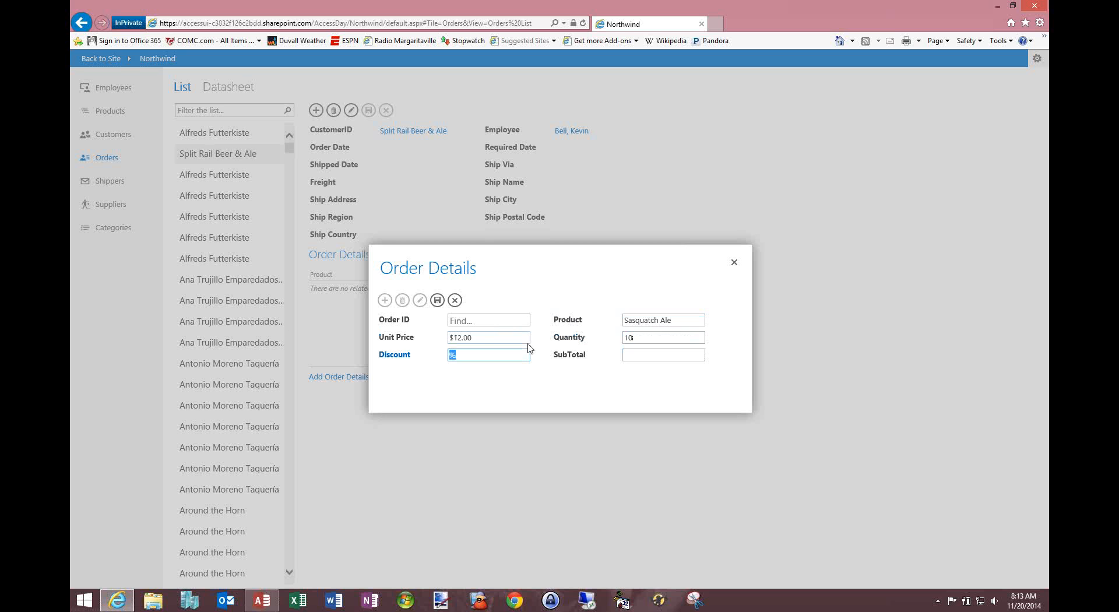
pyautogui.write('.05')
pyautogui.press('Tab')
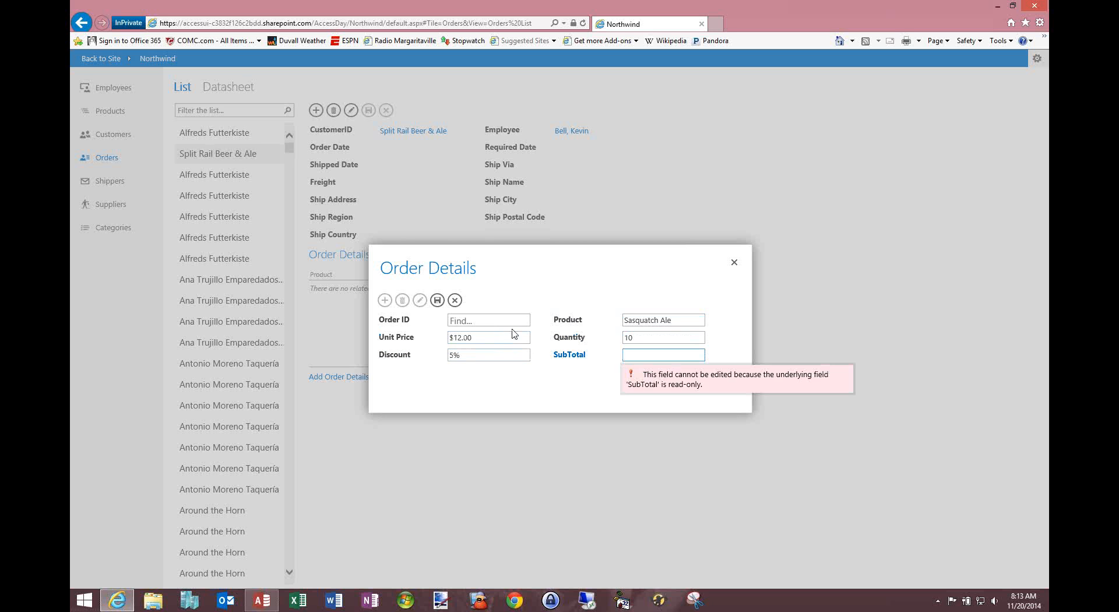
pyautogui.click(437, 300)
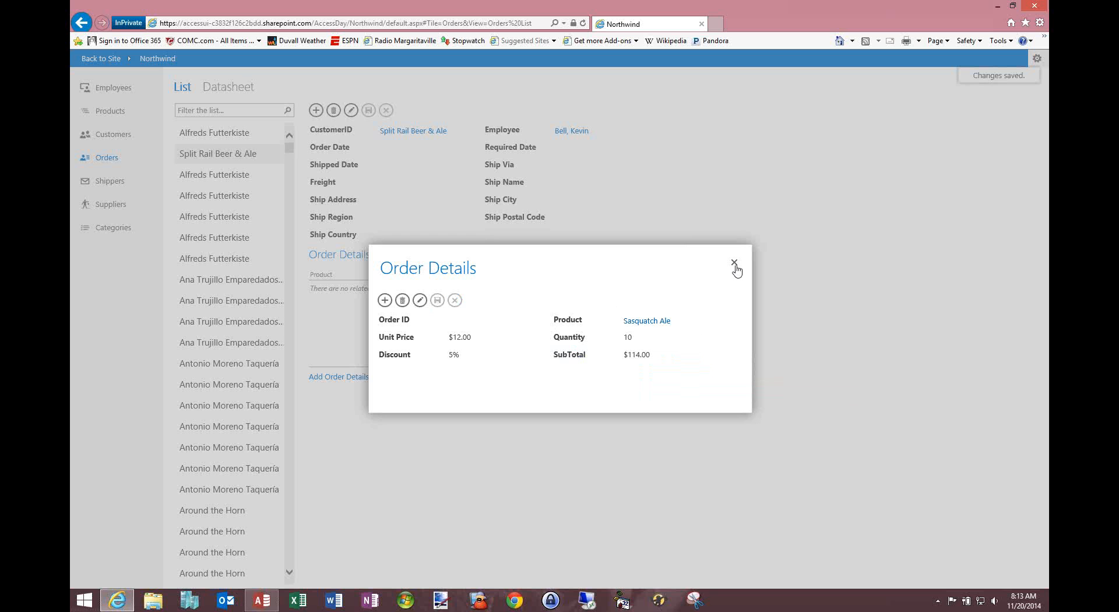
pyautogui.click(736, 266)
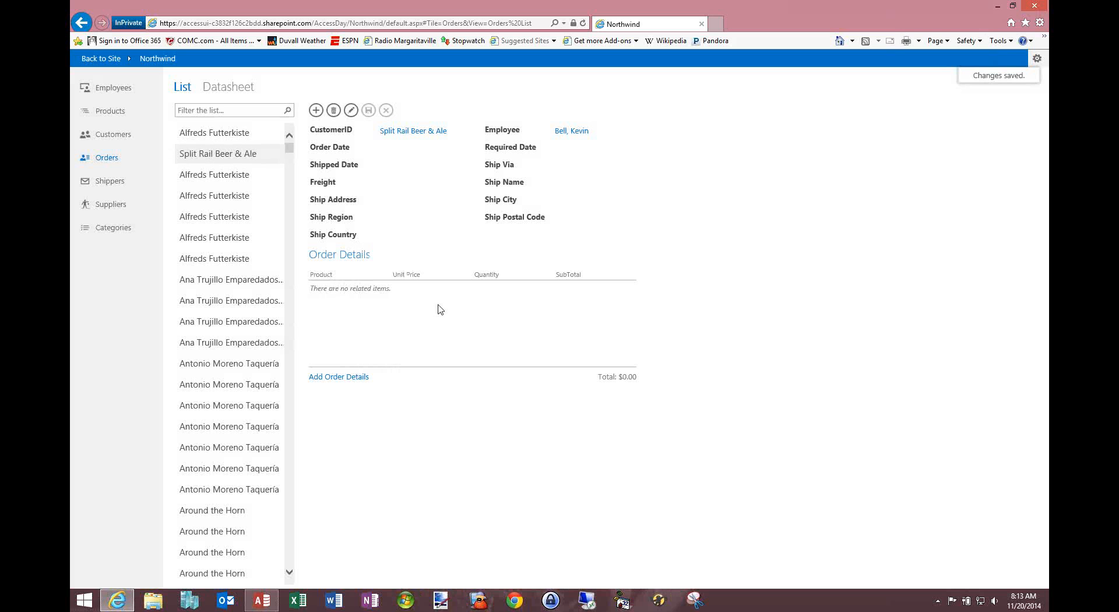
# Step: Discard an empty order detail line unsaved and open the 1/15/1998 Alfreds Futterkiste order
pyautogui.click(345, 377)
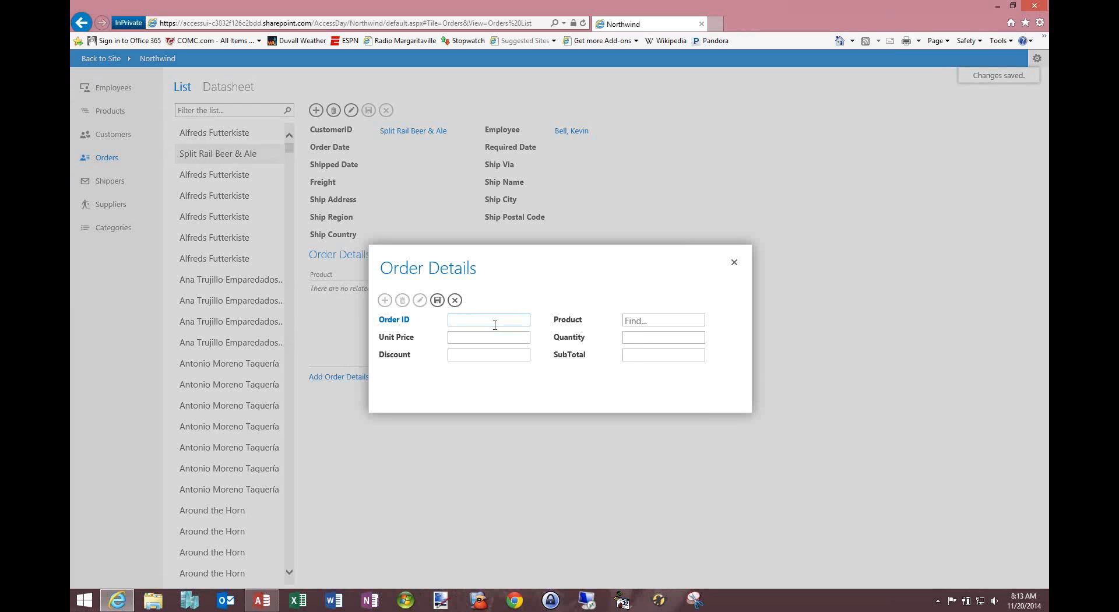
pyautogui.click(735, 265)
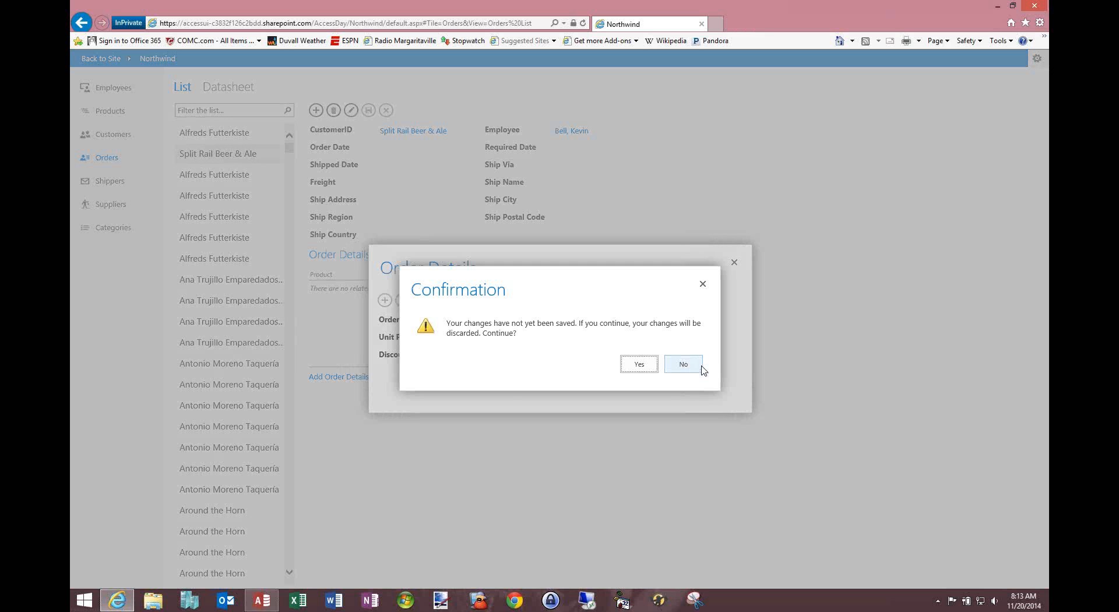
pyautogui.click(701, 367)
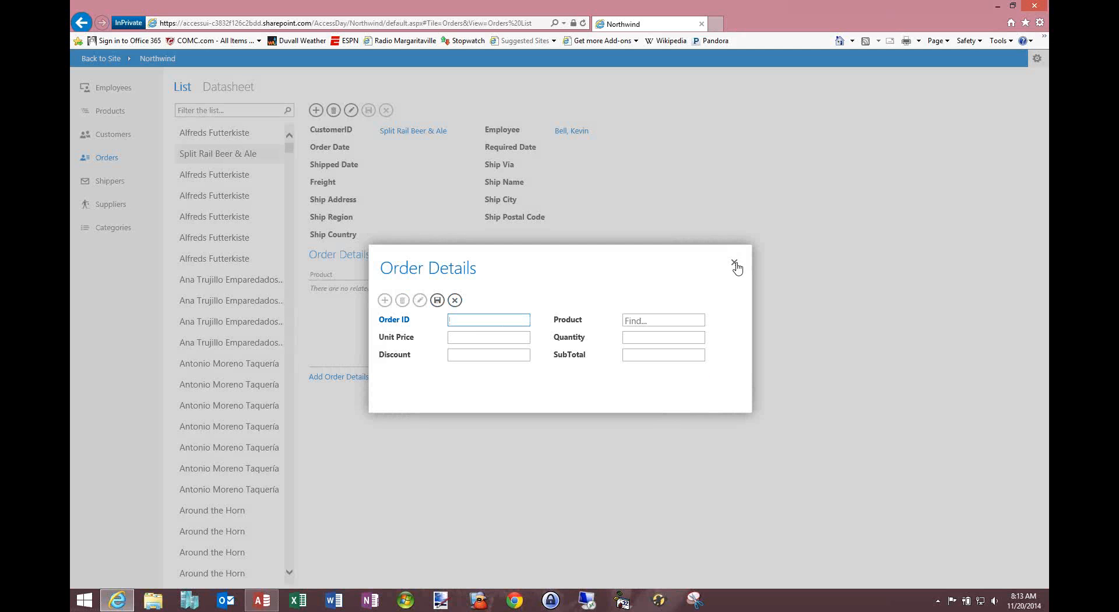
pyautogui.click(734, 263)
pyautogui.click(682, 368)
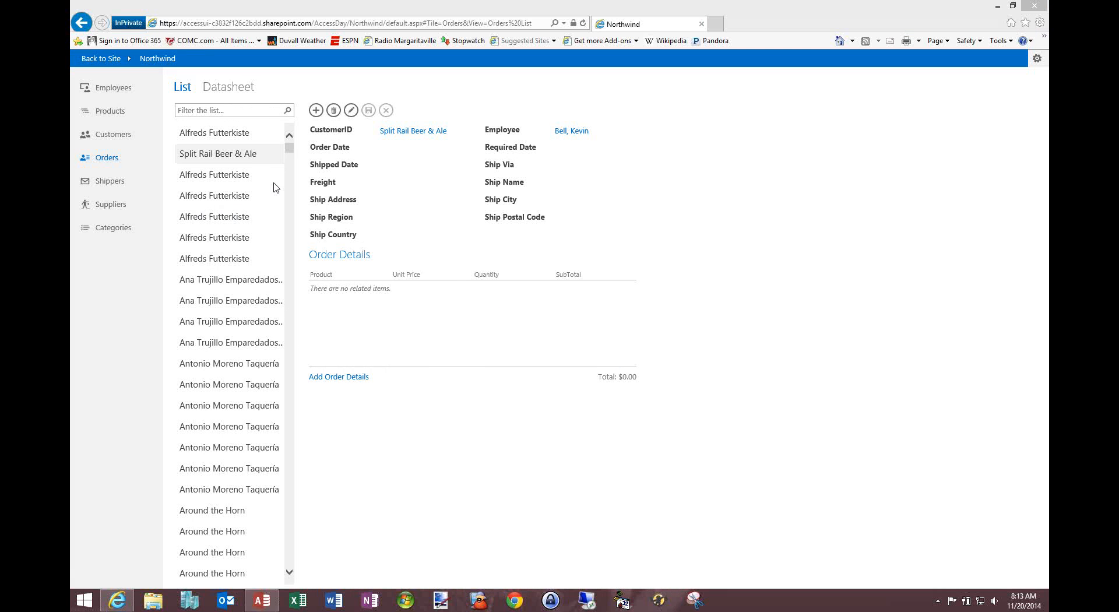
pyautogui.click(271, 217)
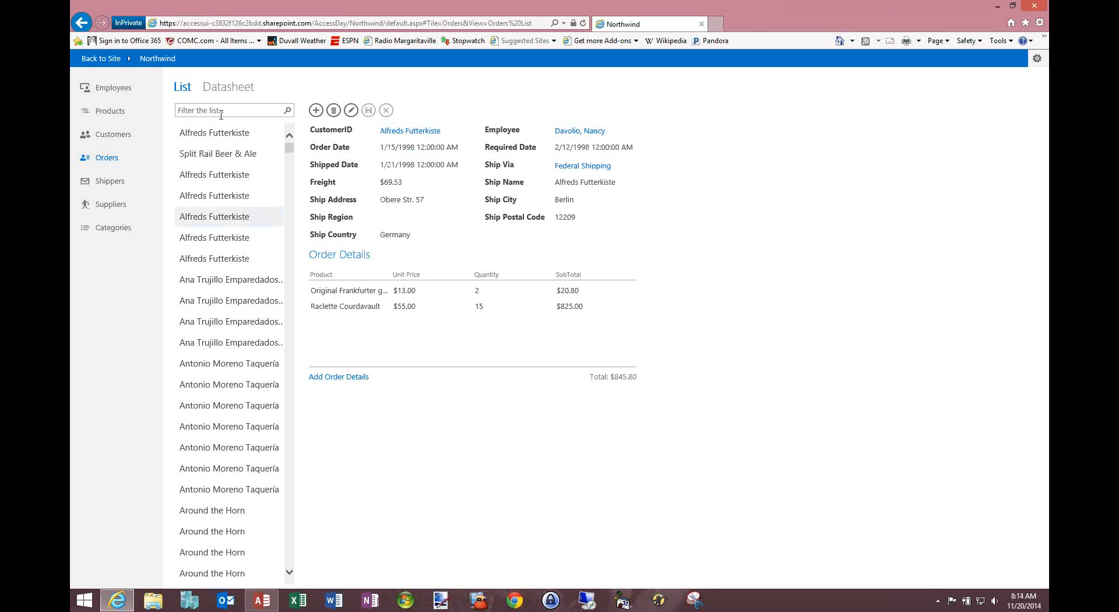
# Step: Show Products as a datasheet filtered to items with Discontinued set to No
pyautogui.click(122, 118)
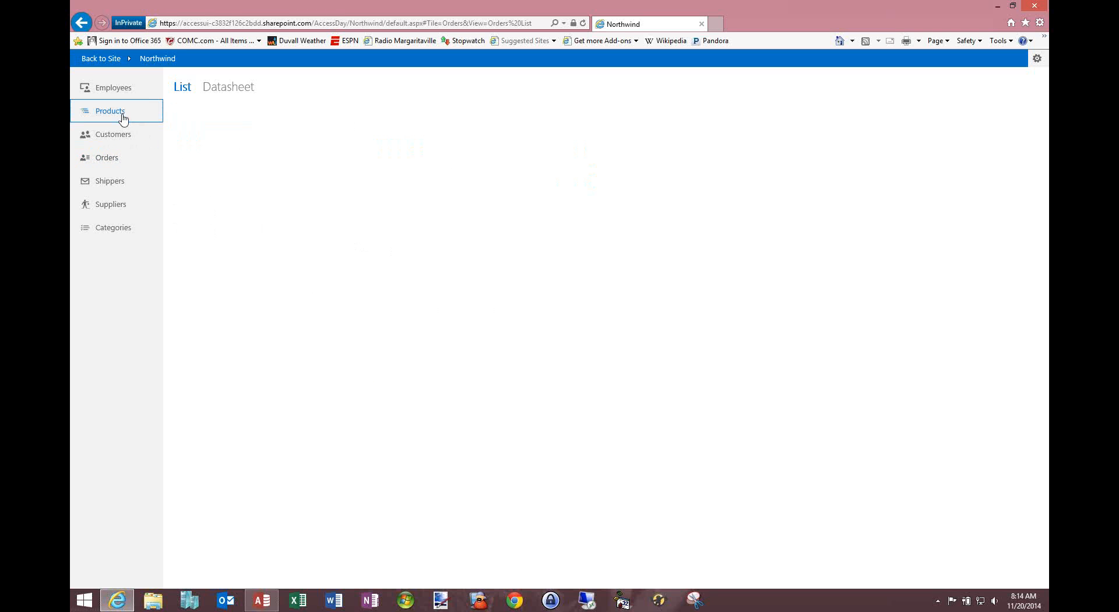
pyautogui.click(221, 92)
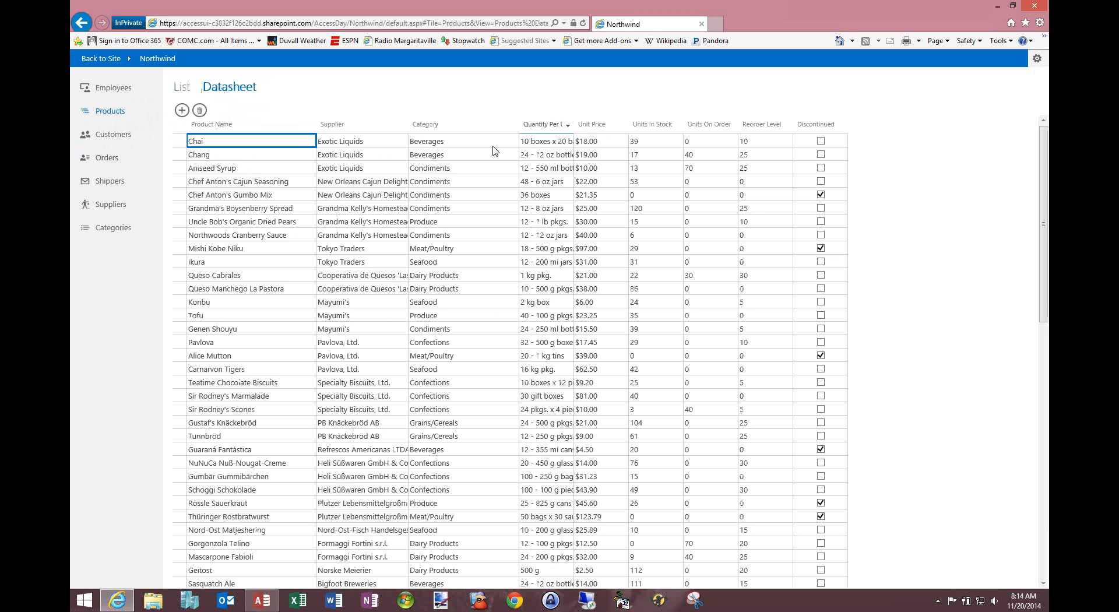
pyautogui.click(842, 126)
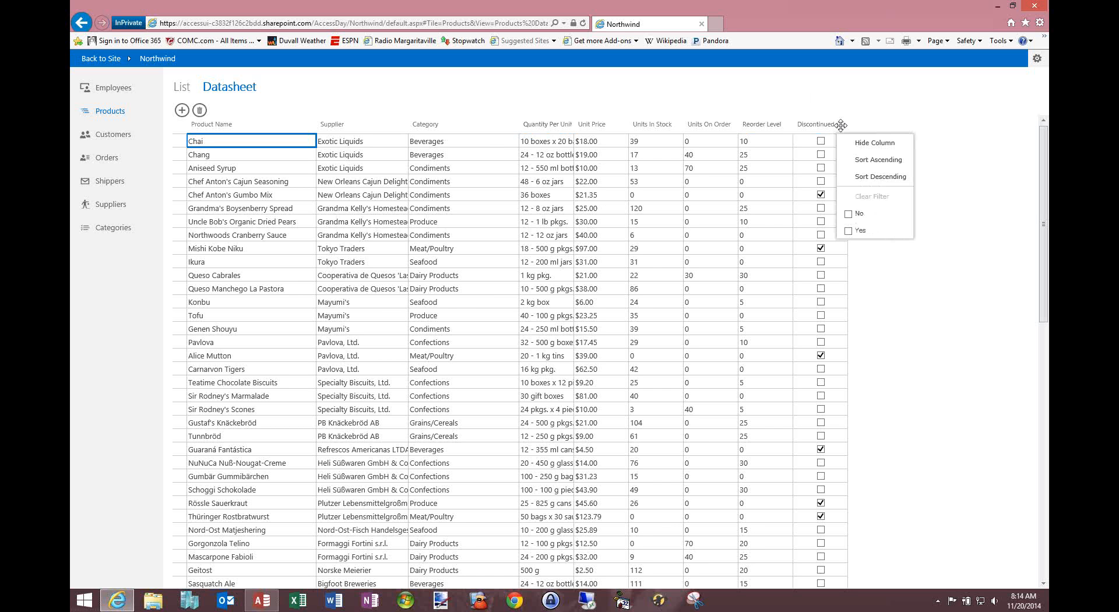
pyautogui.click(853, 215)
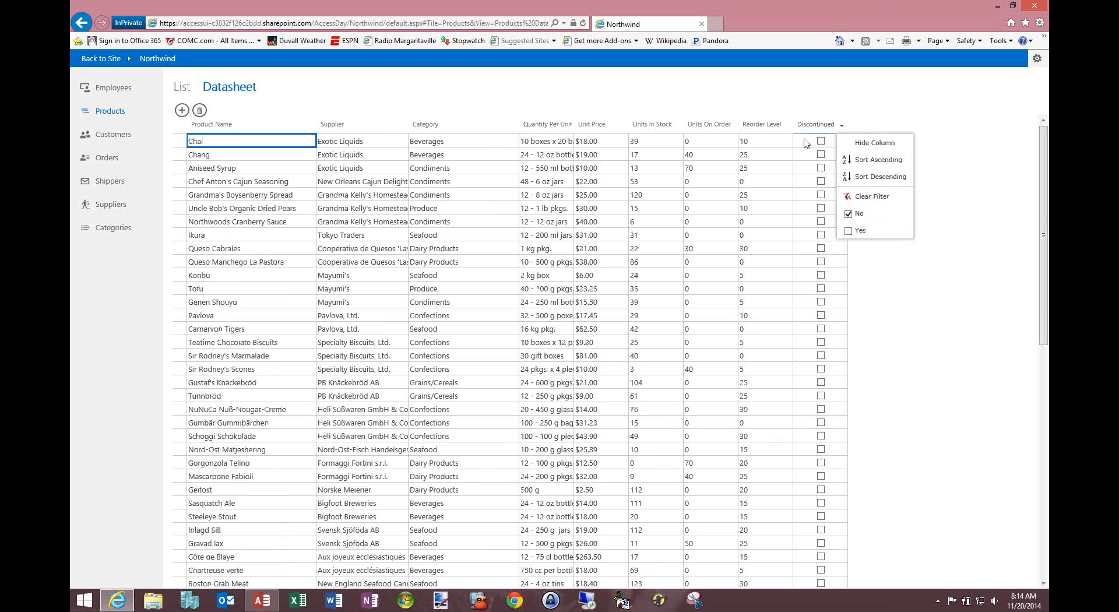
# Step: Limit the Category filter to Beverages and Dairy Products and sort Category ascending
pyautogui.click(514, 126)
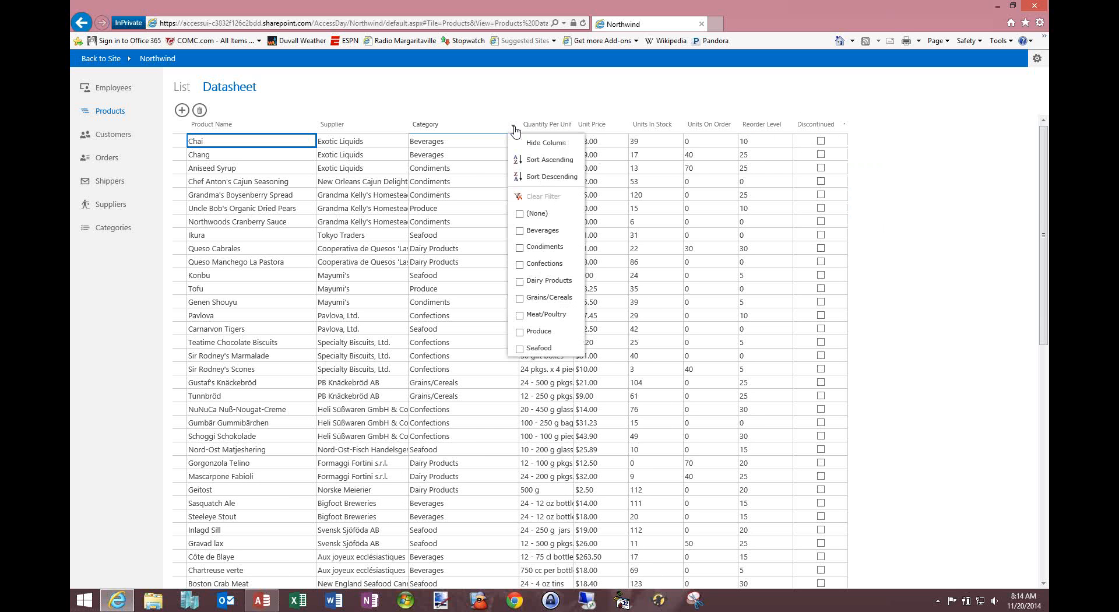
pyautogui.click(520, 232)
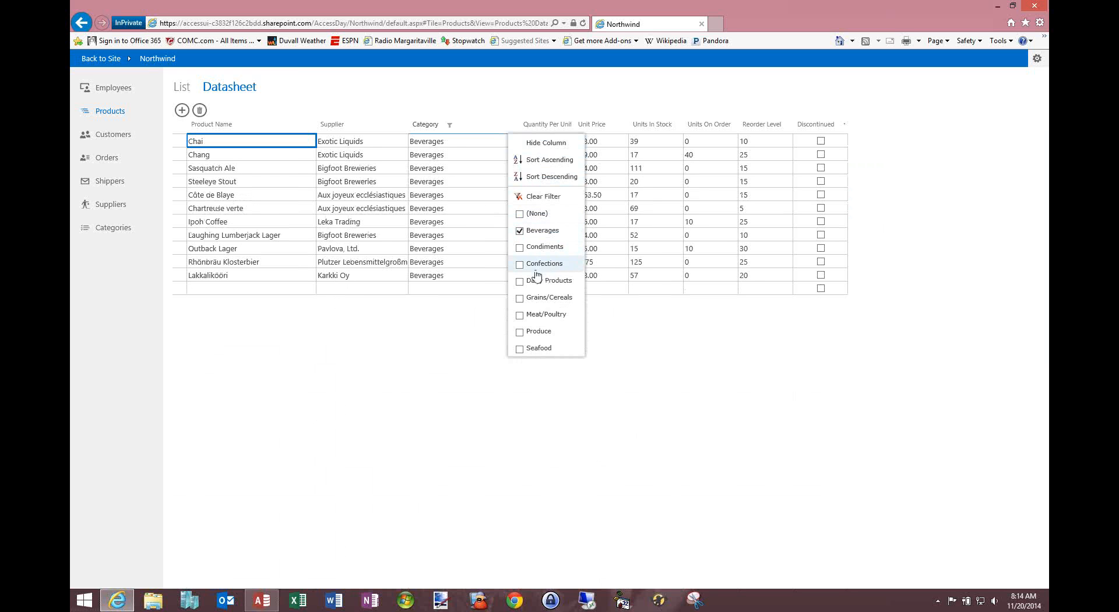
pyautogui.click(520, 282)
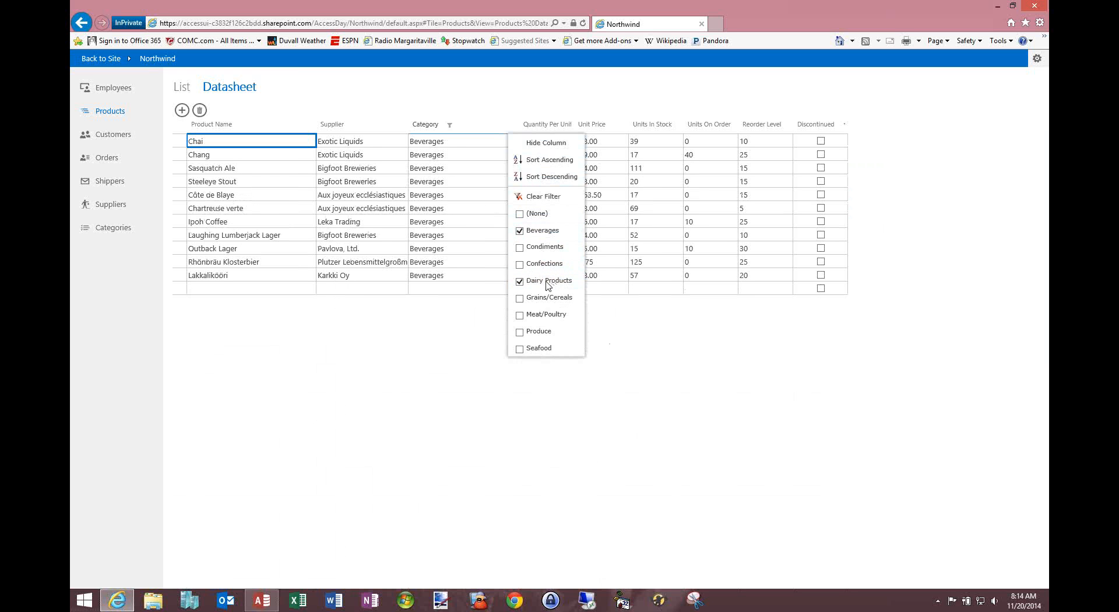
pyautogui.click(514, 126)
pyautogui.click(514, 126)
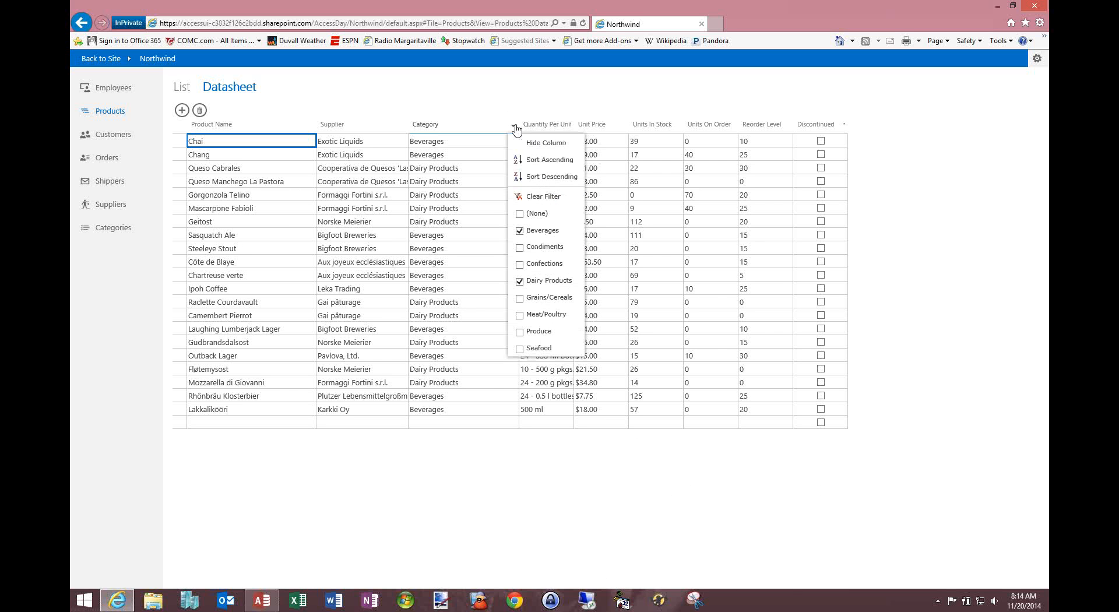
pyautogui.click(526, 161)
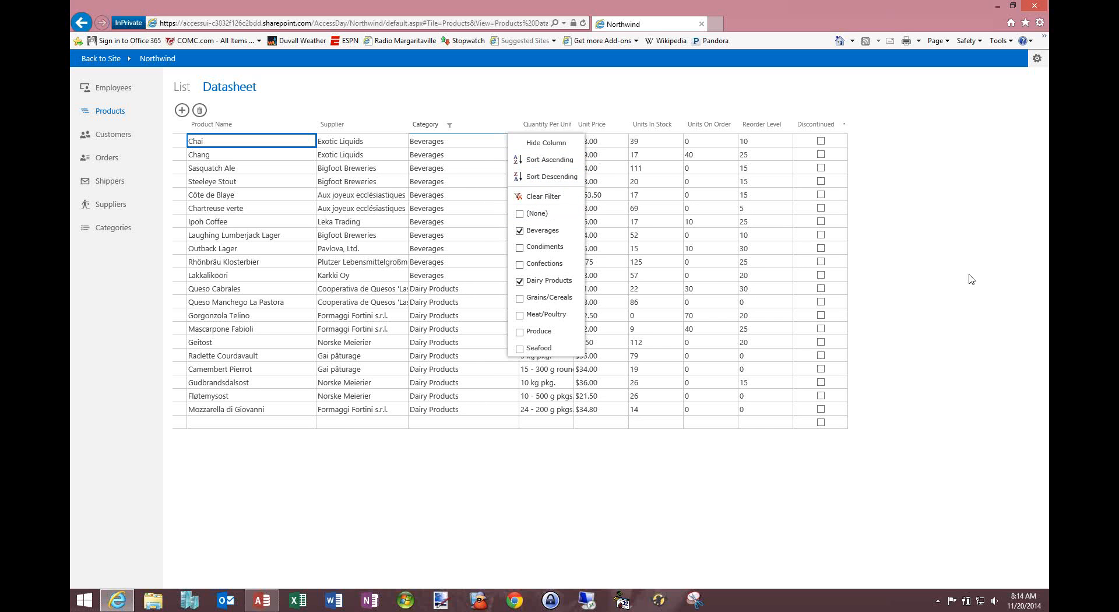
# Step: View Customers By Country, browsing Brazil and Germany before listing the seven UK customers
pyautogui.click(115, 136)
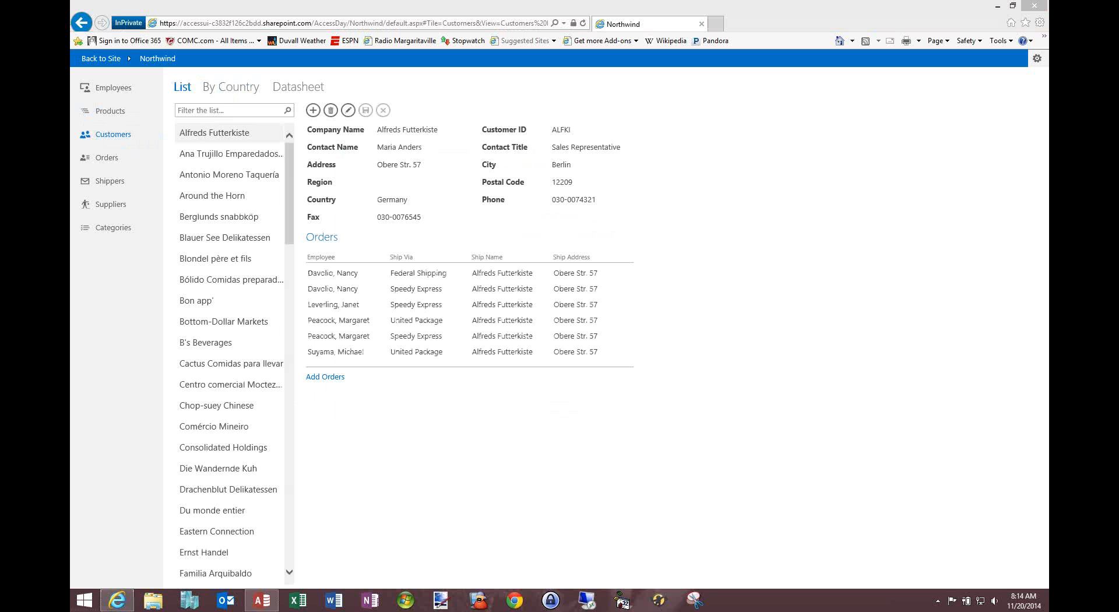
pyautogui.click(226, 89)
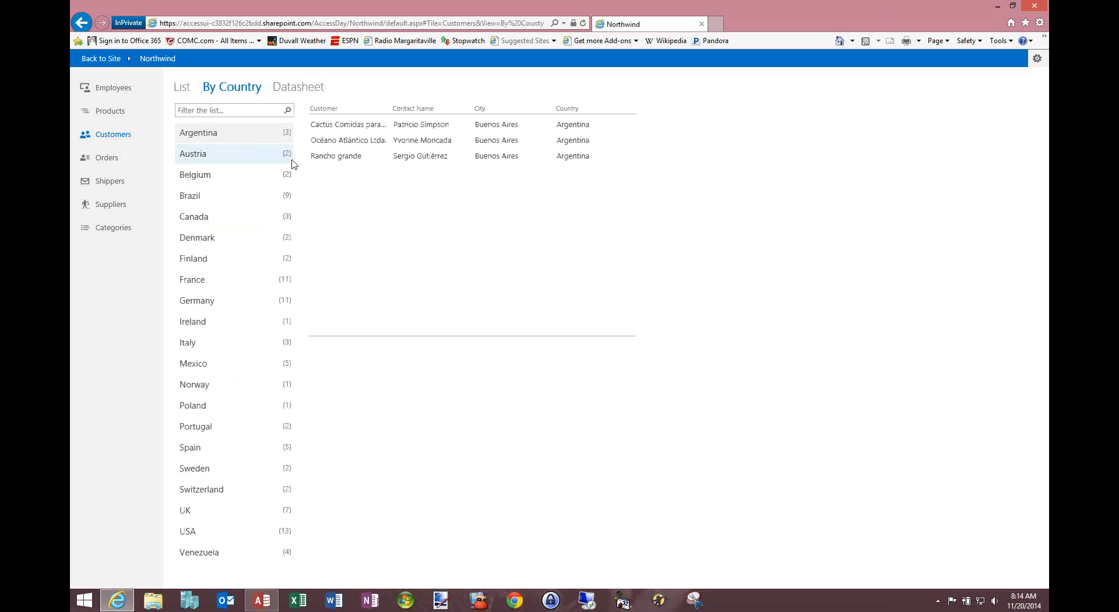
pyautogui.click(254, 196)
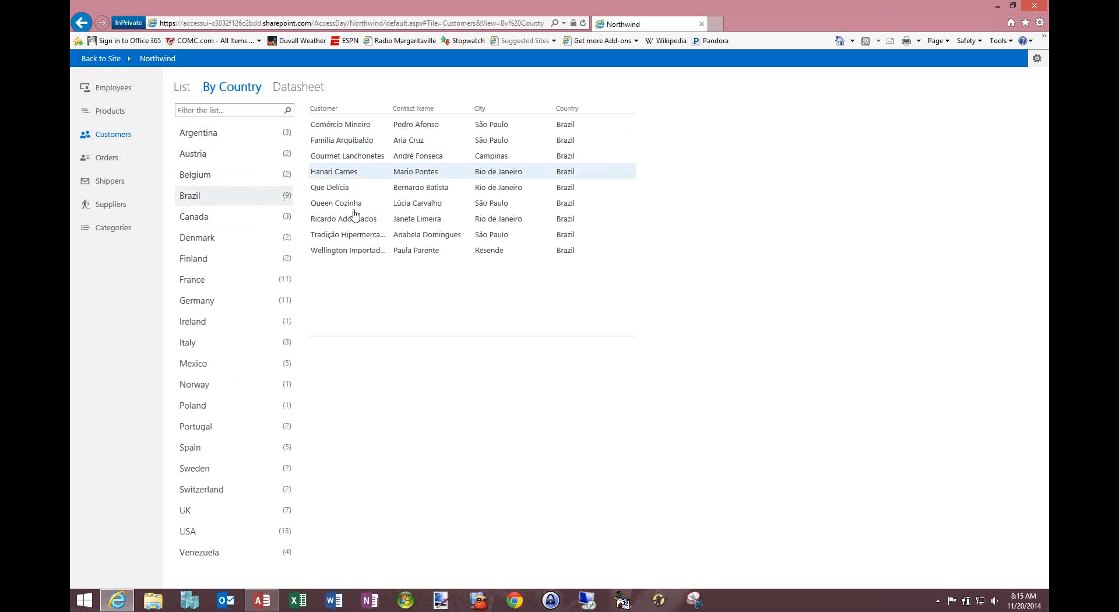
pyautogui.click(222, 304)
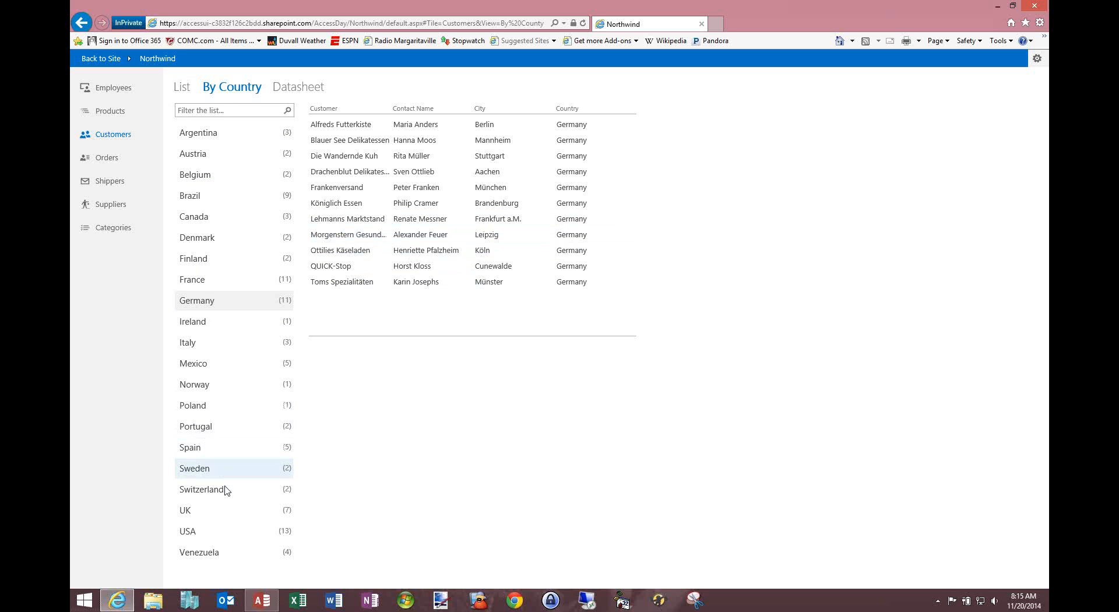
pyautogui.click(220, 510)
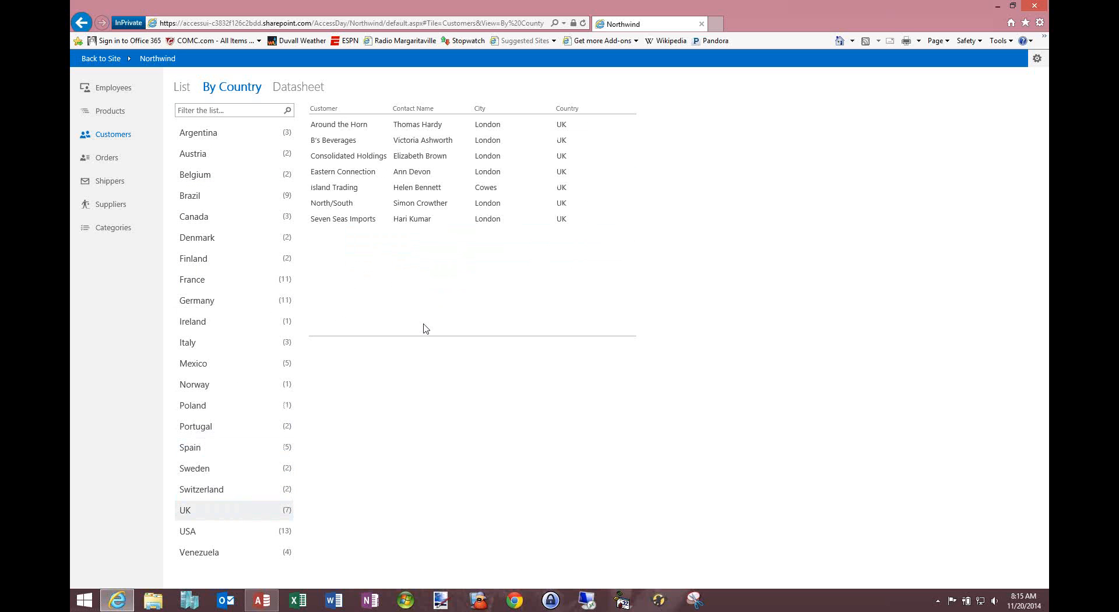
# Step: View and close Eastern Connection's customer details, then advance to the 'Polished, Professional User Interface' slide
pyautogui.click(362, 173)
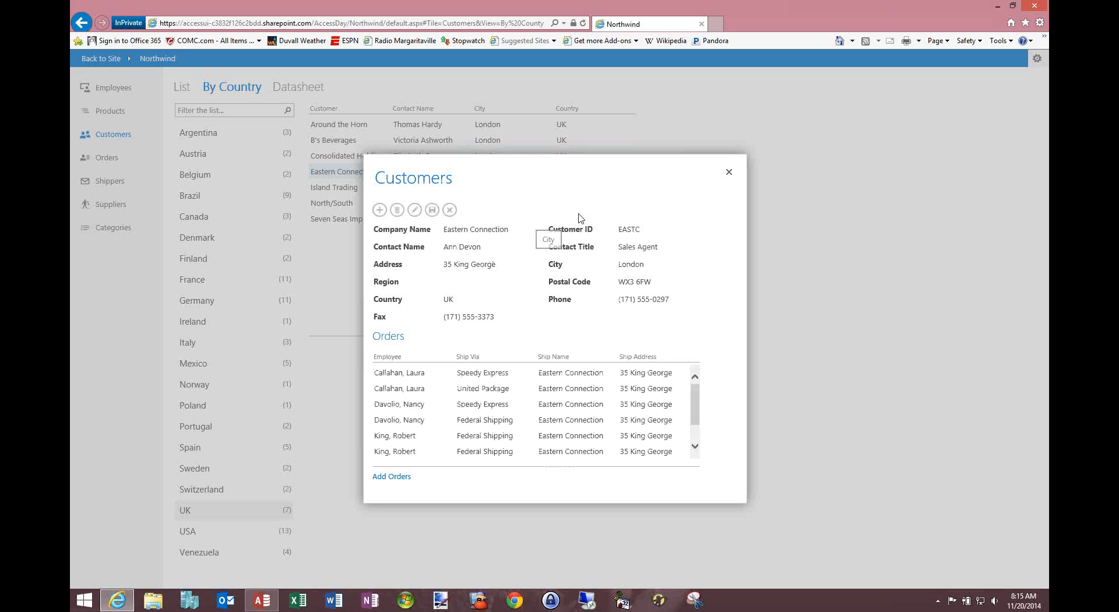
pyautogui.click(729, 172)
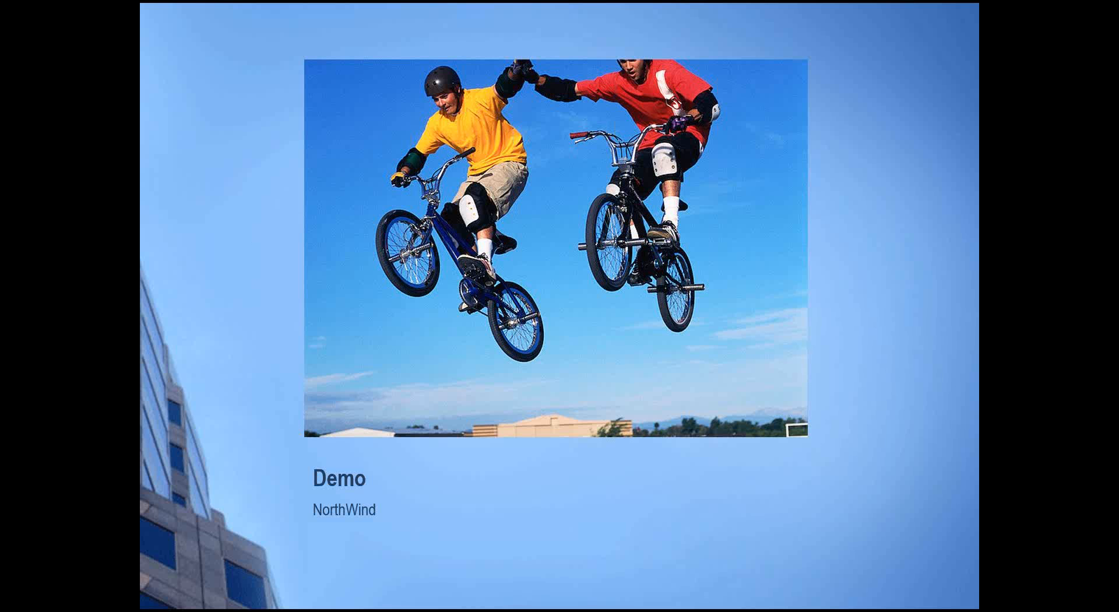
pyautogui.press('Right')
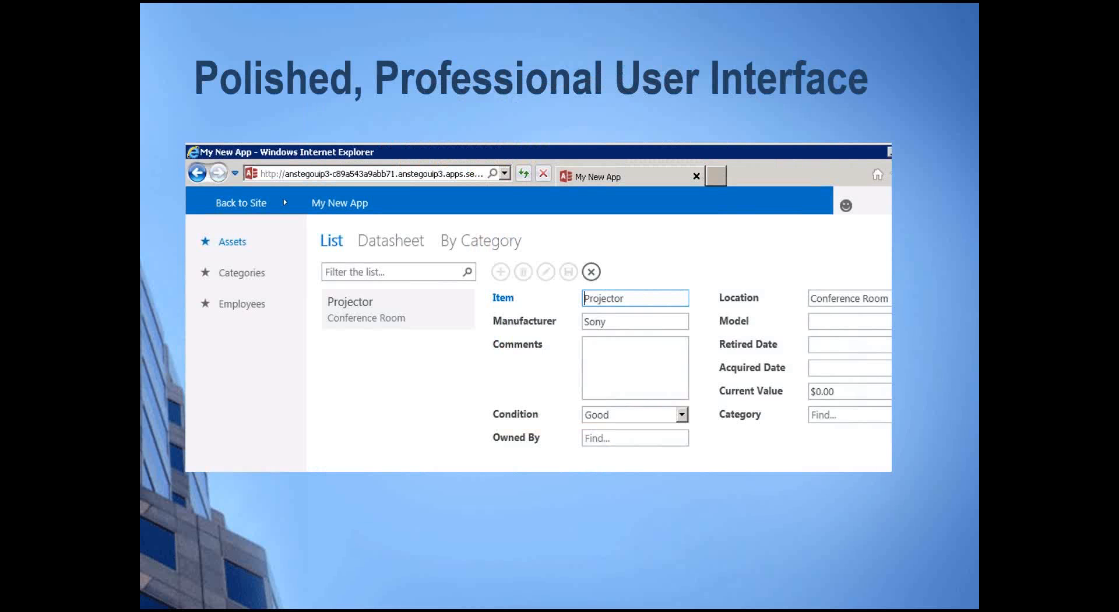
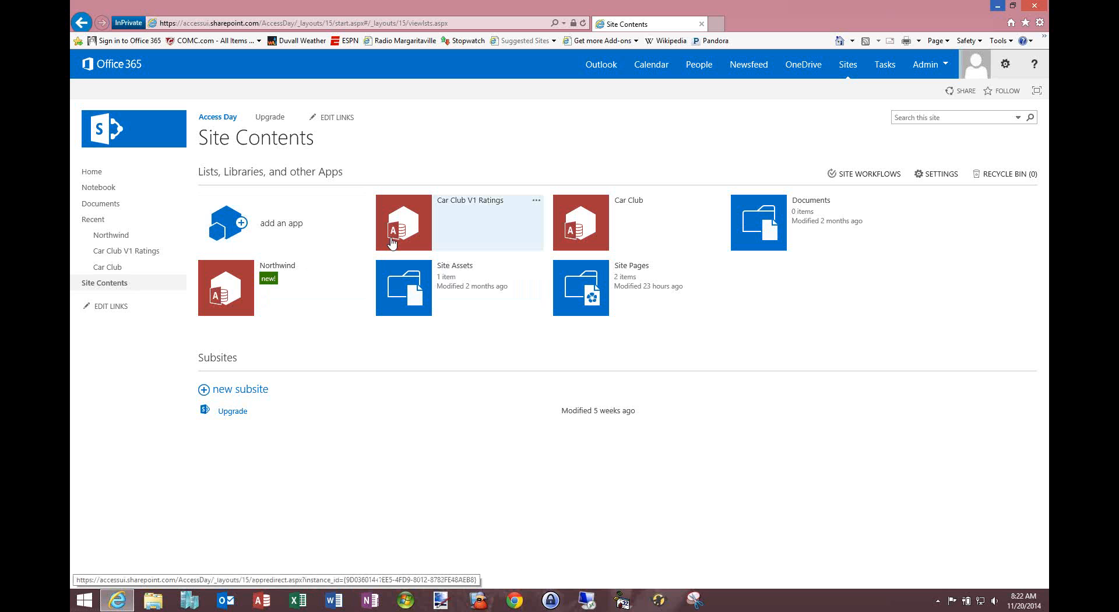
# Step: Add a new Access App named Orders from the name-sorted app list and open it
pyautogui.click(267, 224)
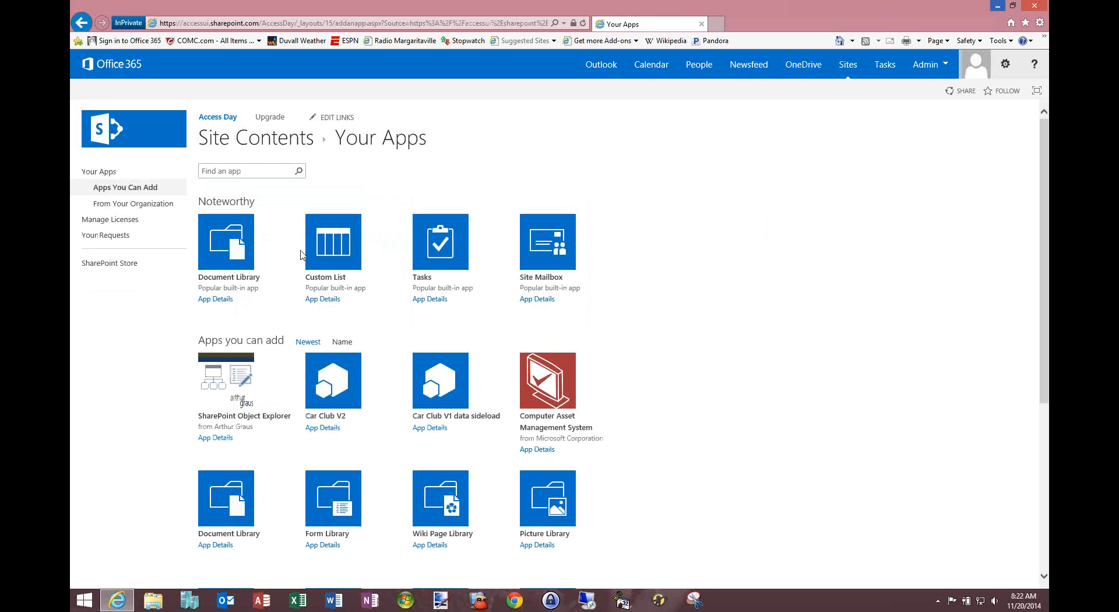
pyautogui.click(340, 343)
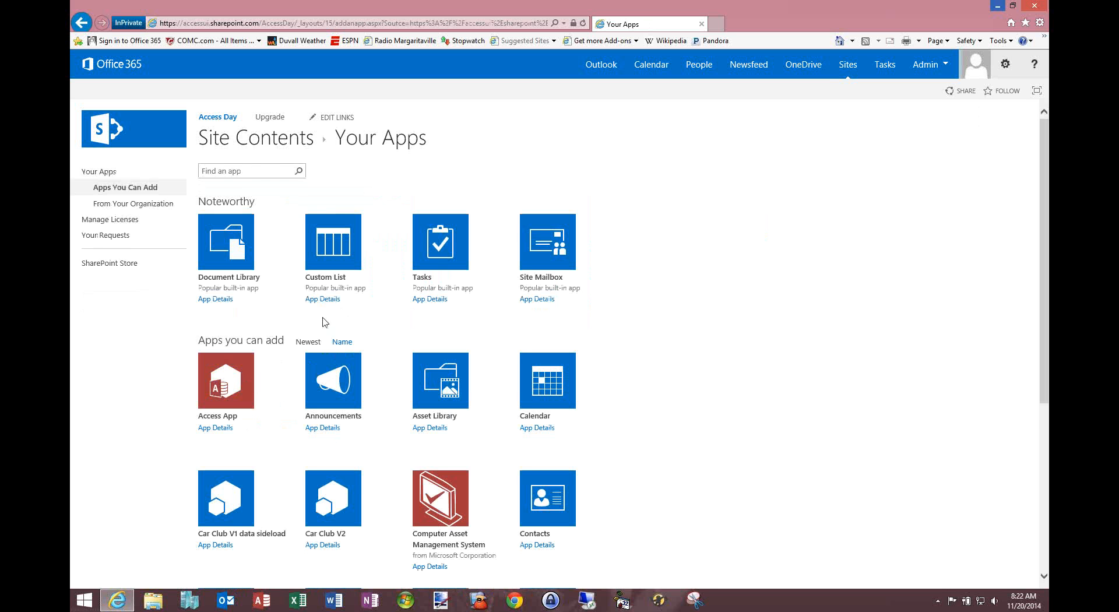
pyautogui.click(245, 172)
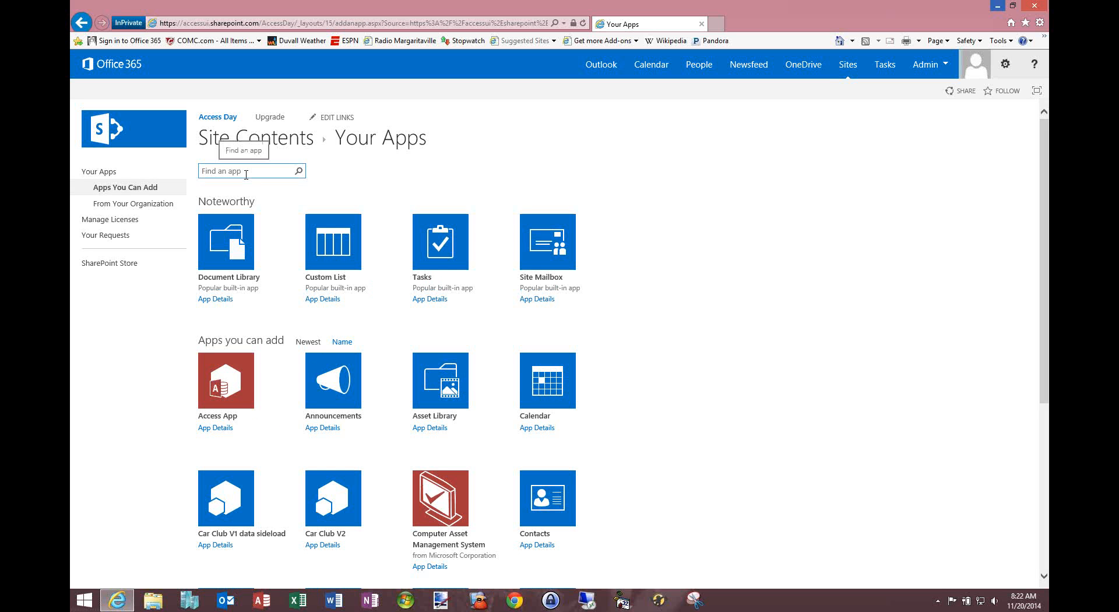
pyautogui.click(226, 387)
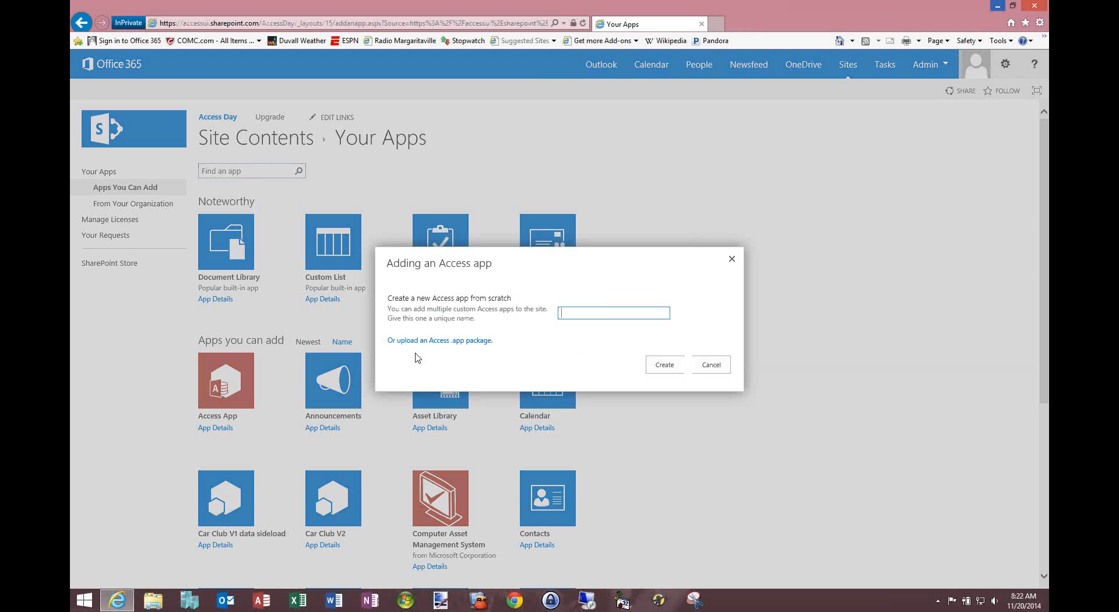
pyautogui.write('Orders')
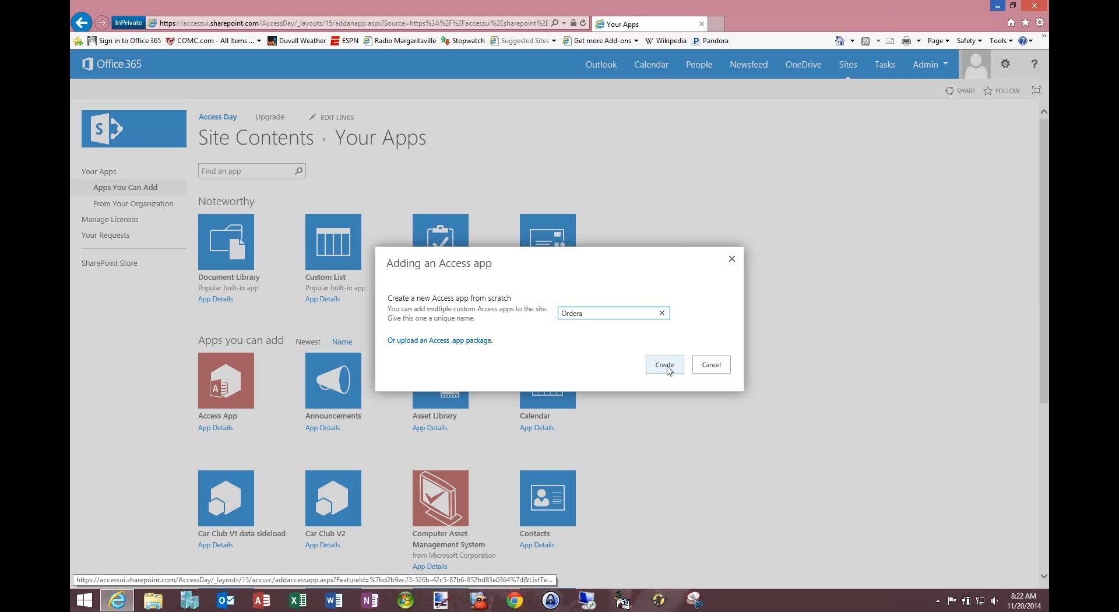
pyautogui.click(668, 367)
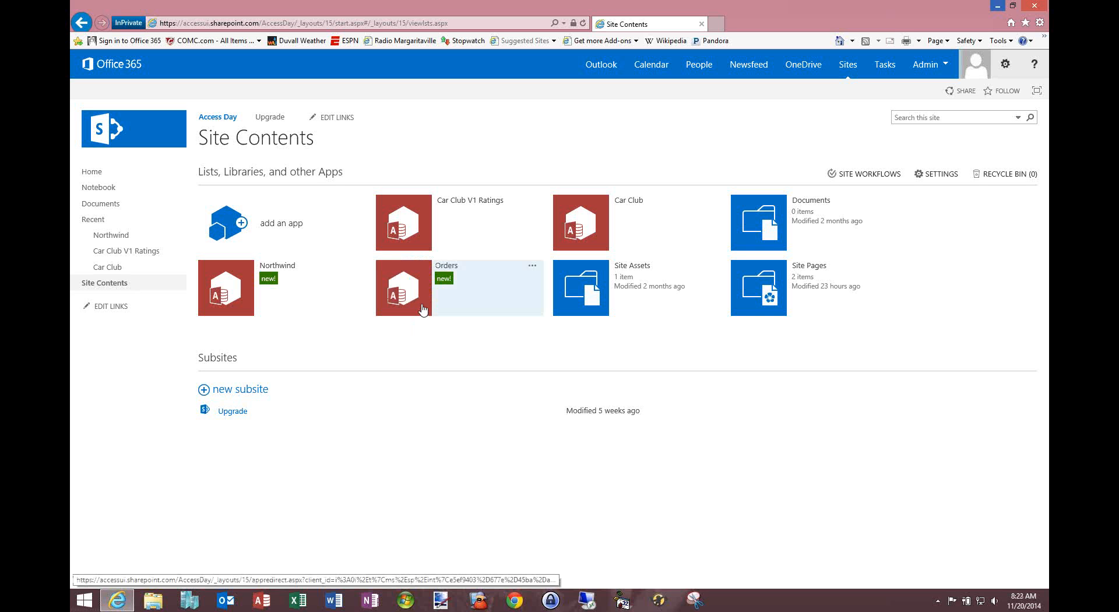
pyautogui.click(399, 290)
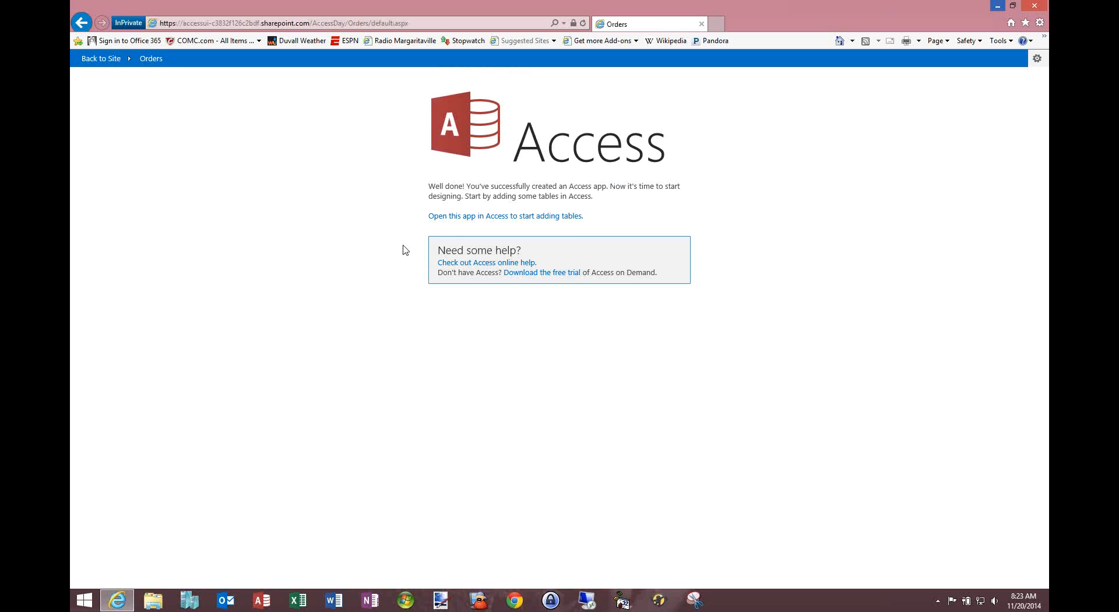
# Step: Open the Orders app in desktop Access to start adding tables
pyautogui.click(474, 220)
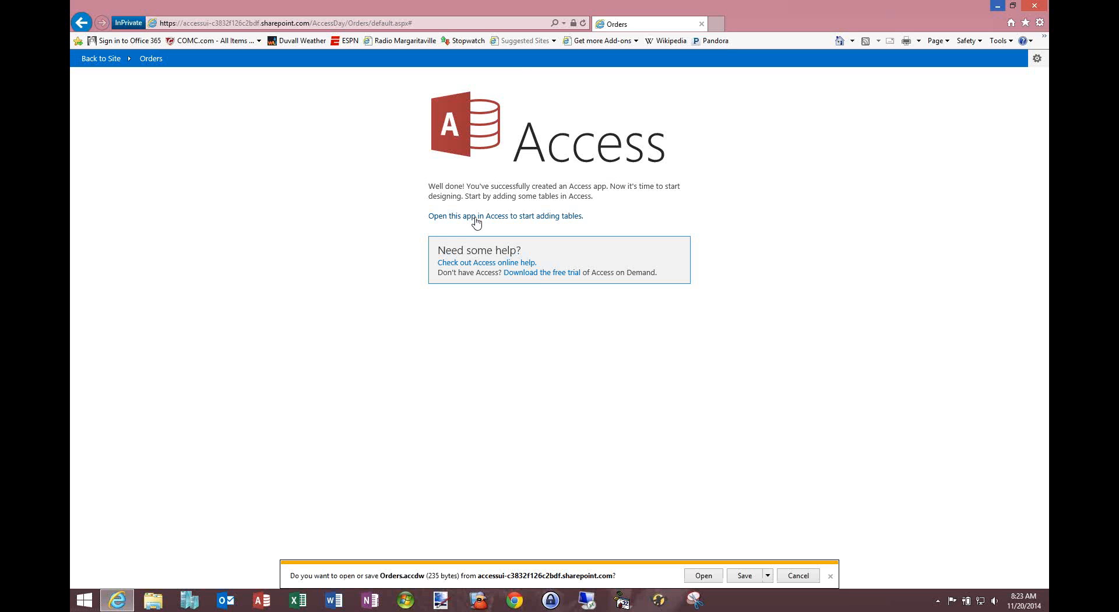
pyautogui.click(704, 576)
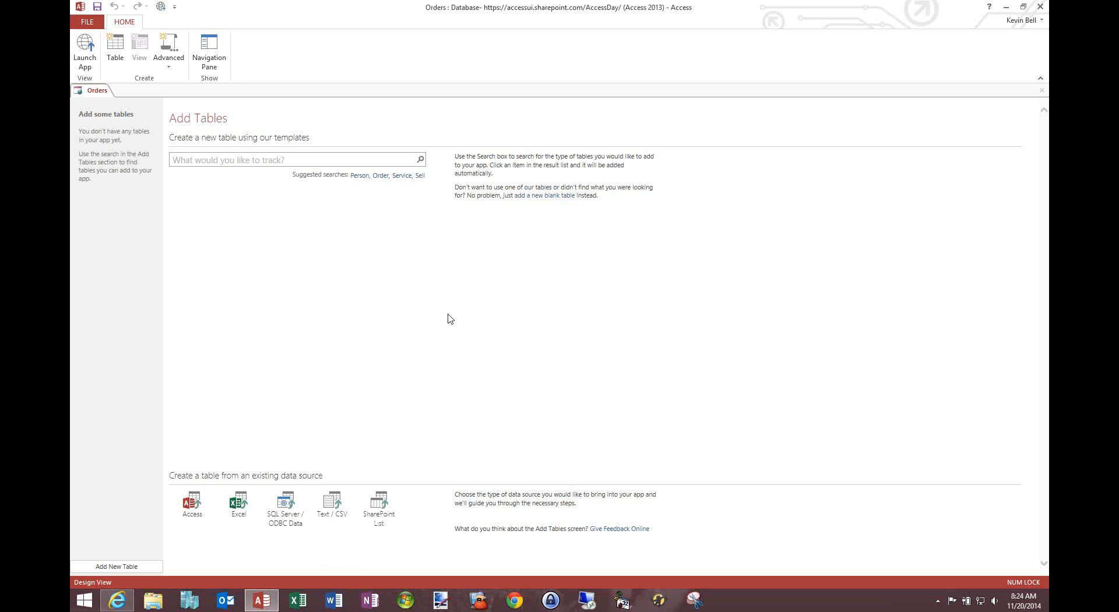
pyautogui.click(532, 196)
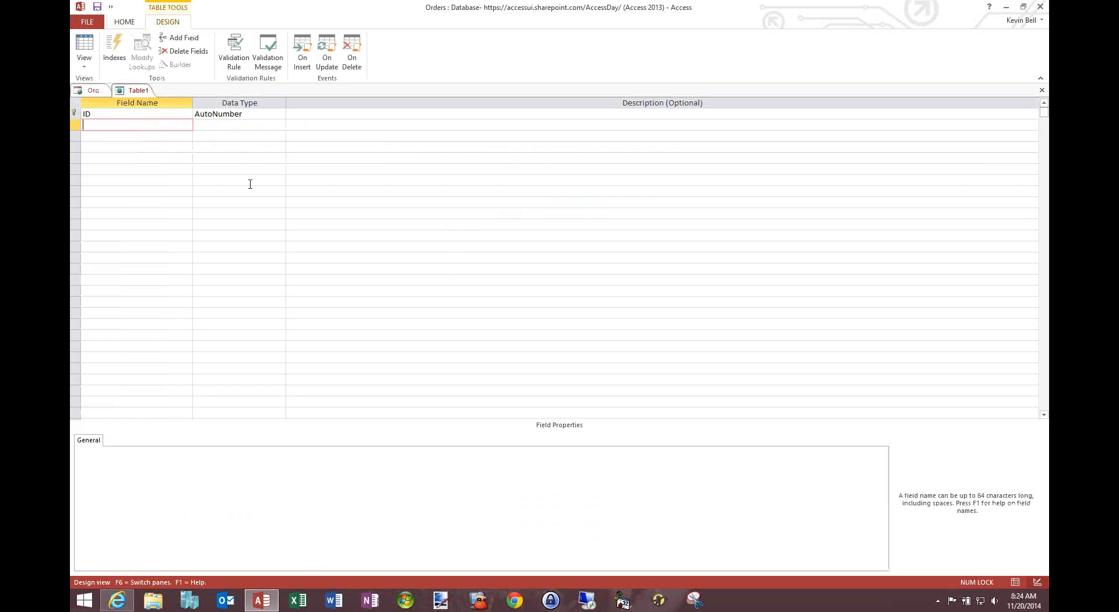
pyautogui.write('Foo')
pyautogui.click(257, 124)
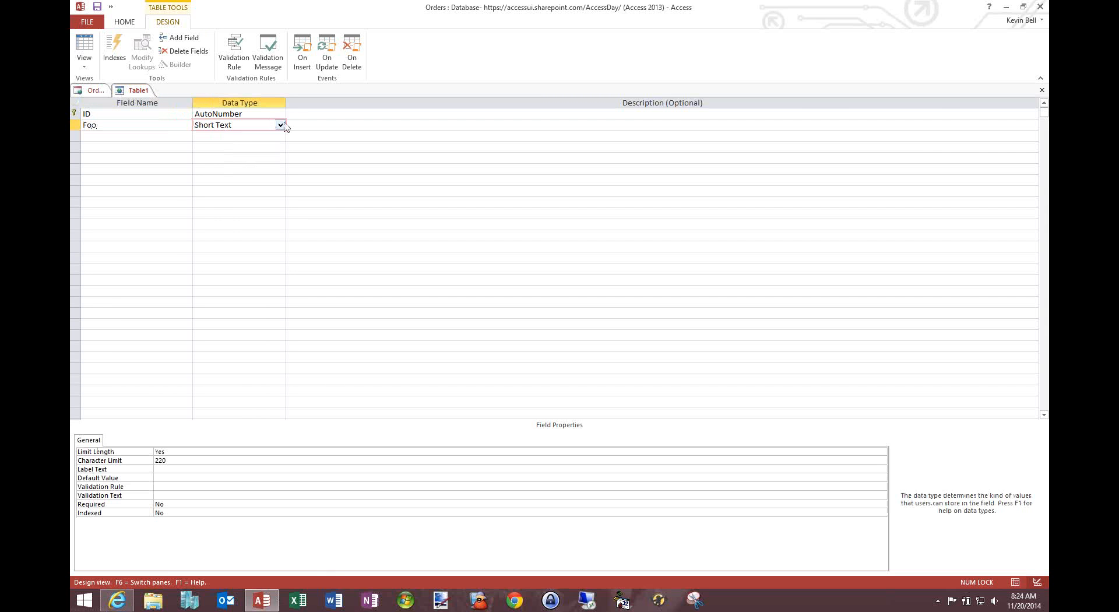
pyautogui.click(280, 125)
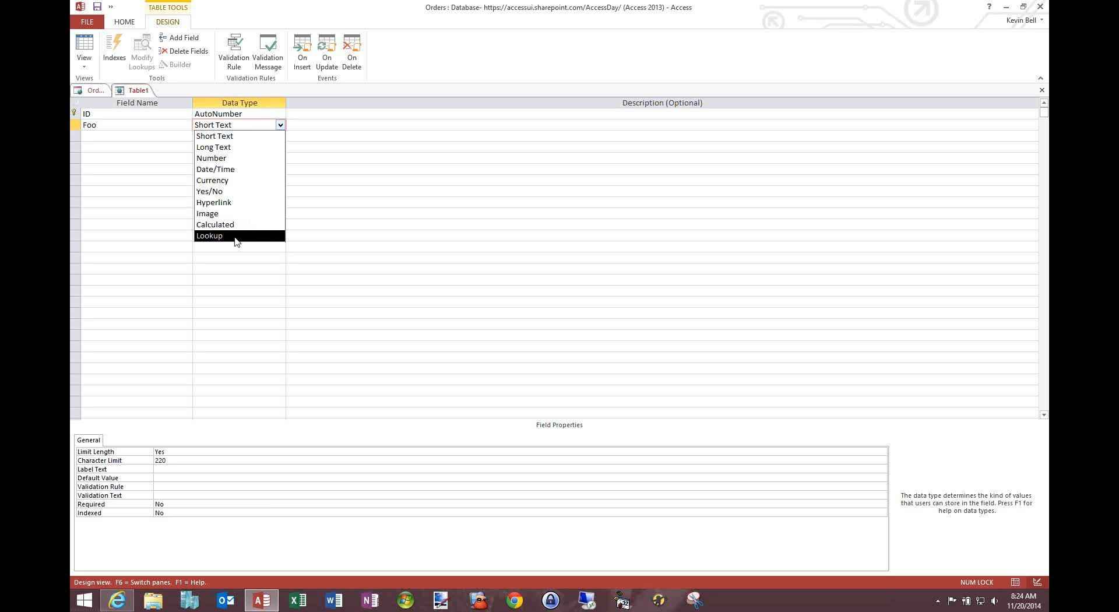
pyautogui.press('Escape')
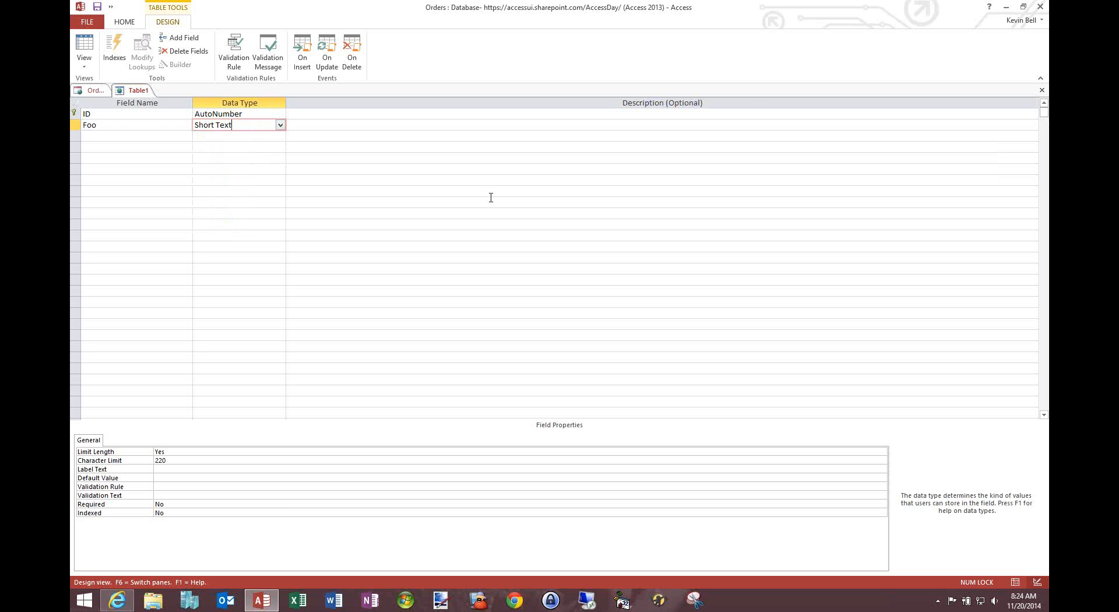
pyautogui.click(1042, 92)
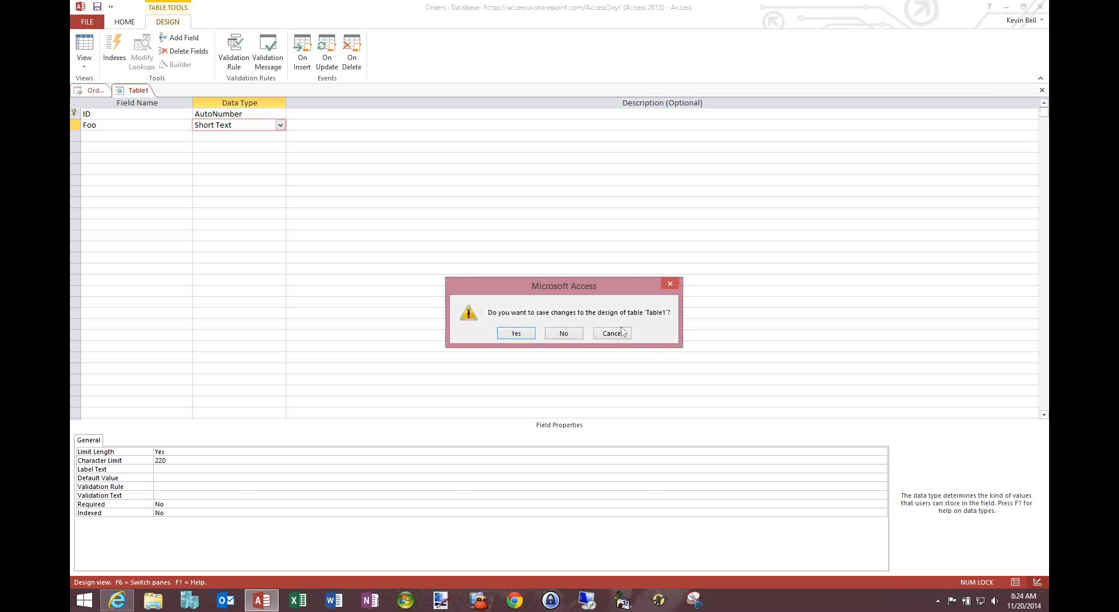
pyautogui.click(575, 334)
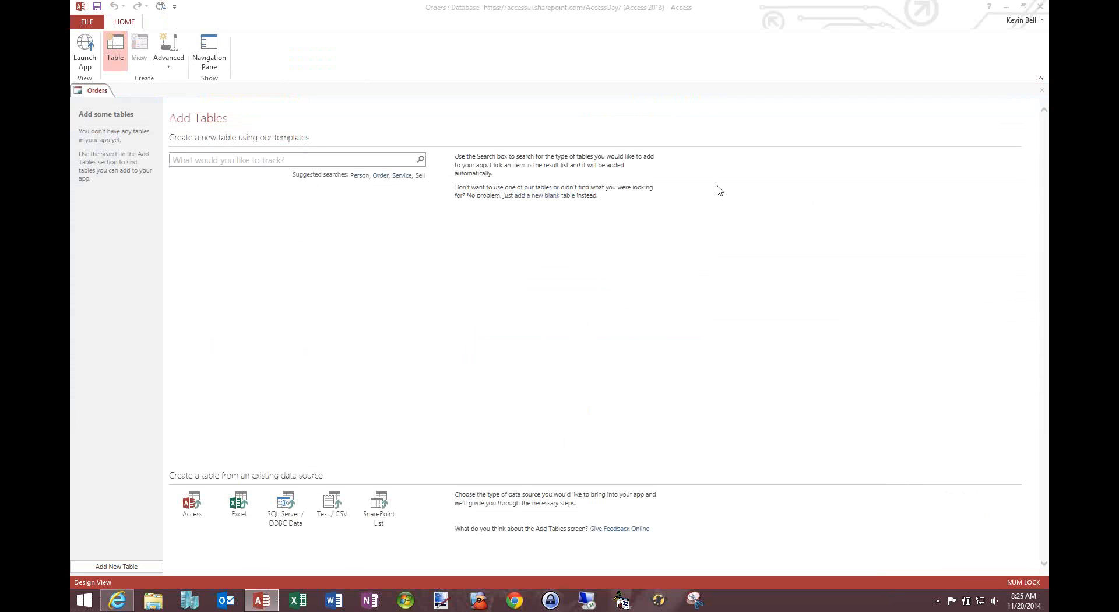
# Step: Search the table templates for 'Orders', after trying 'log' and 'clown'
pyautogui.click(367, 160)
pyautogui.click(397, 158)
pyautogui.write('lo')
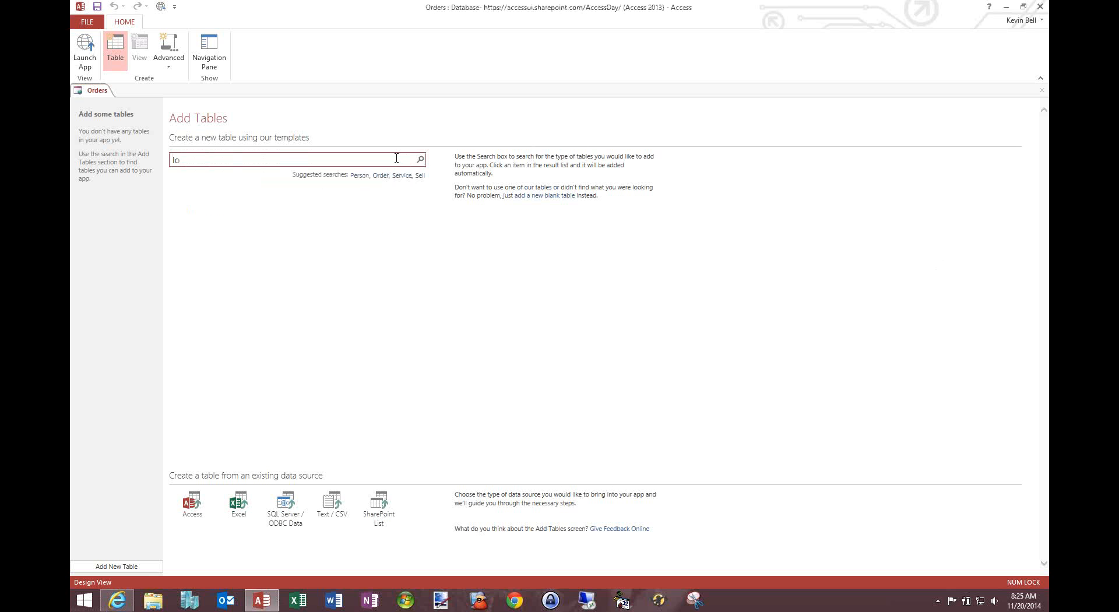
pyautogui.write('g')
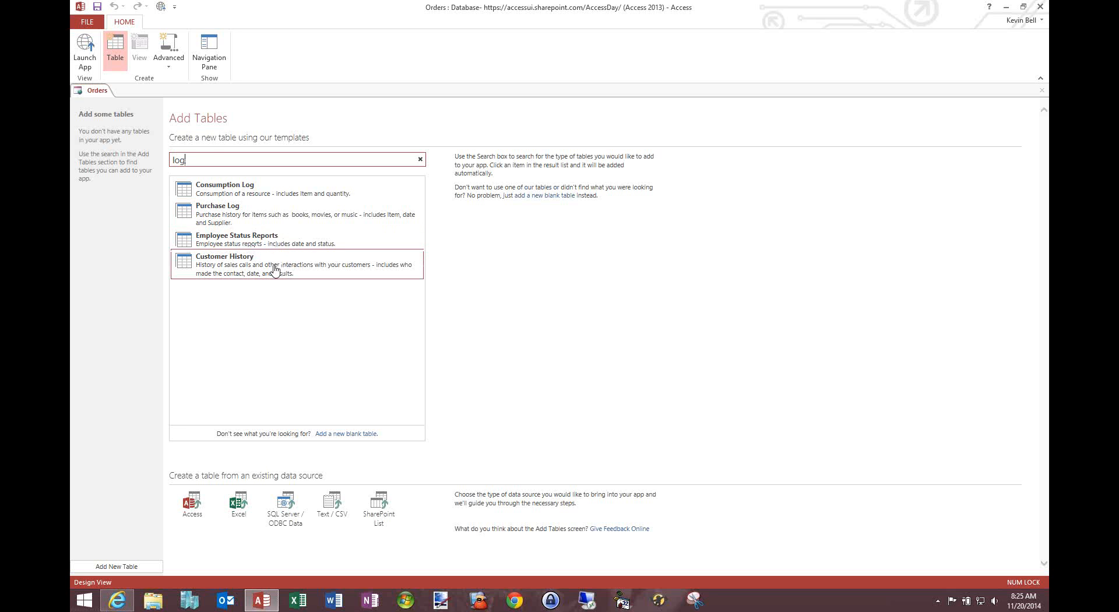
pyautogui.moveTo(205, 159); pyautogui.dragTo(150, 155)
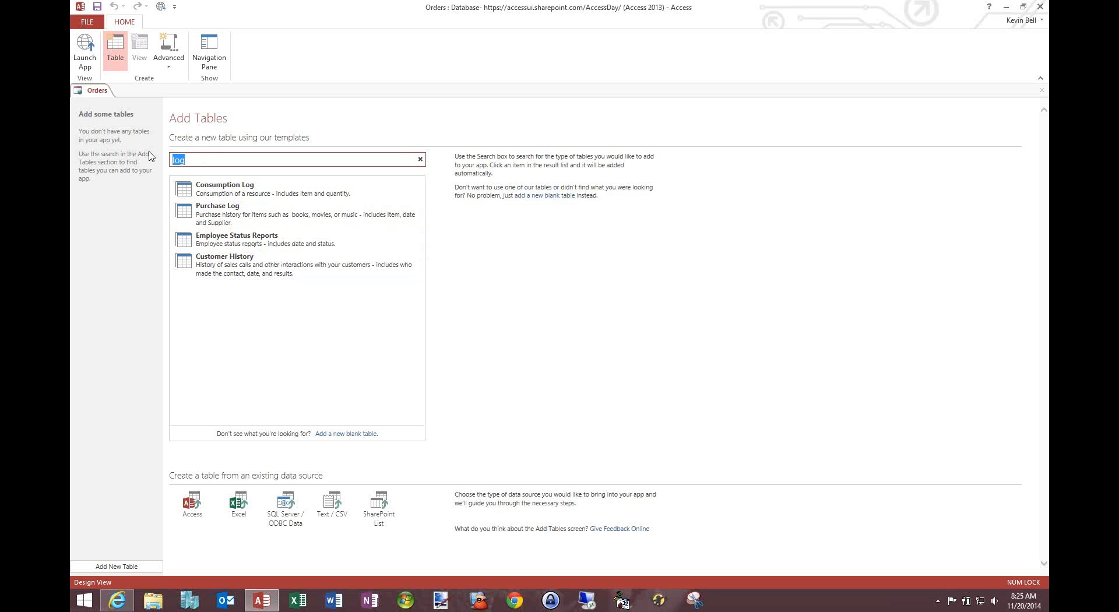
pyautogui.write('clown')
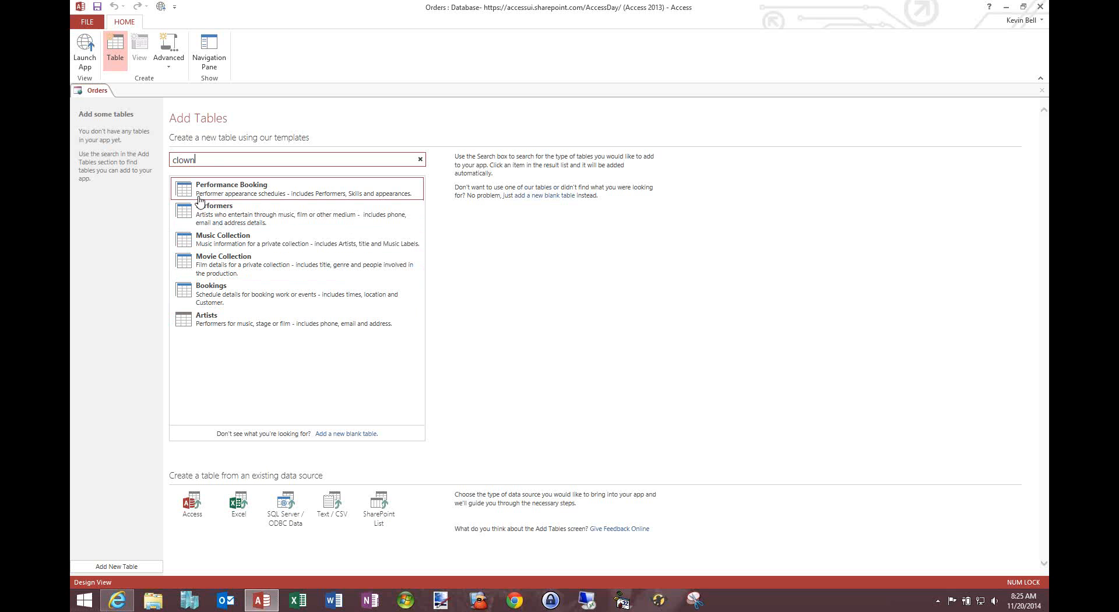
pyautogui.hotkey('ctrl', 'a')
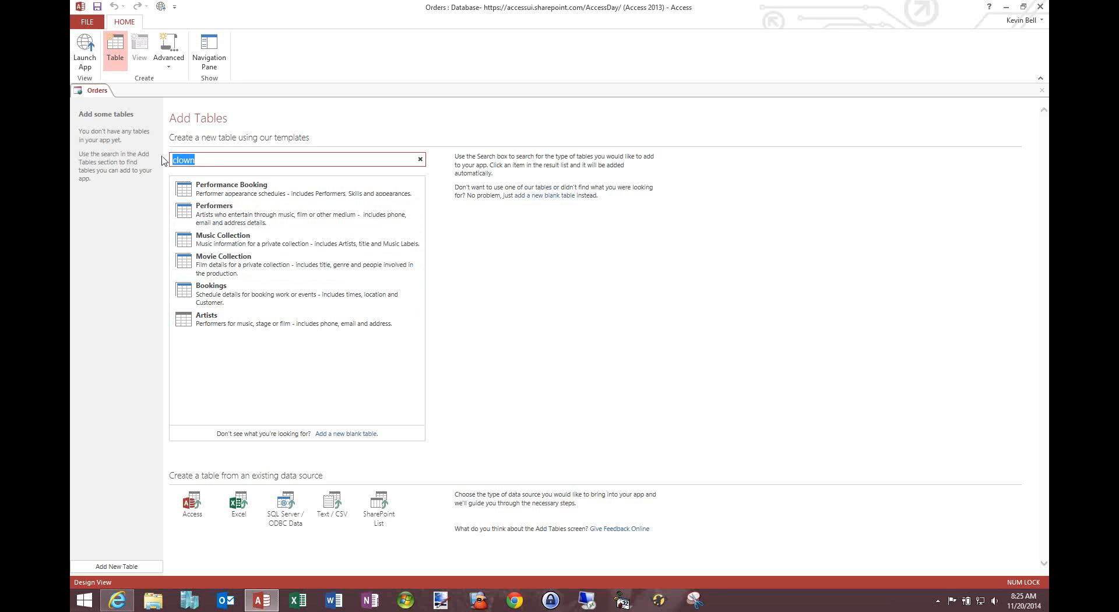
pyautogui.write('Orders')
pyautogui.press('Return')
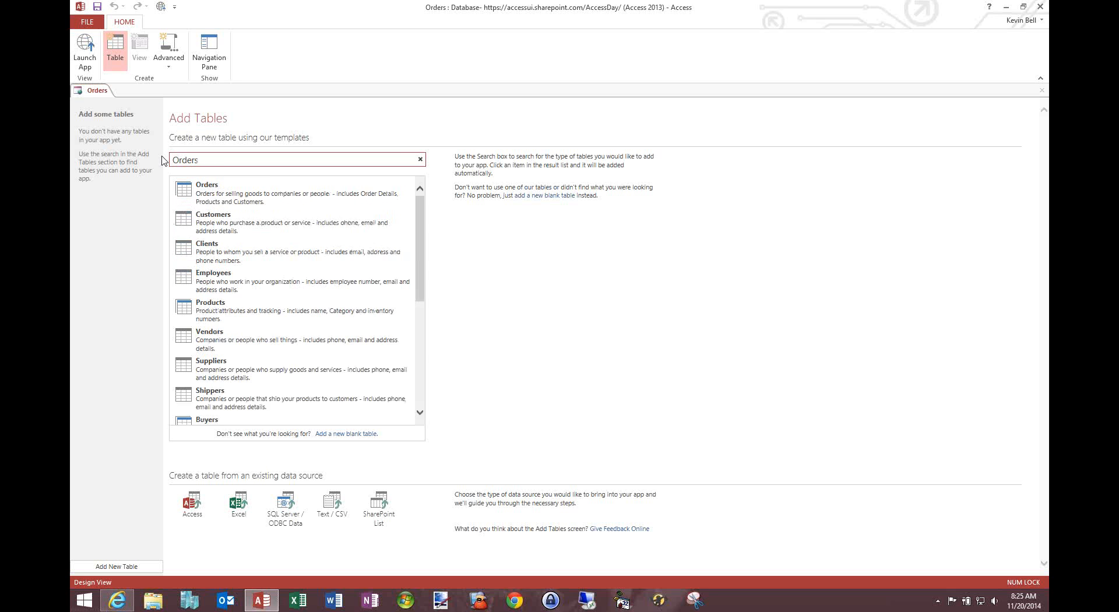
# Step: Add the Orders template tables, save the app, and return to the browser
pyautogui.click(236, 197)
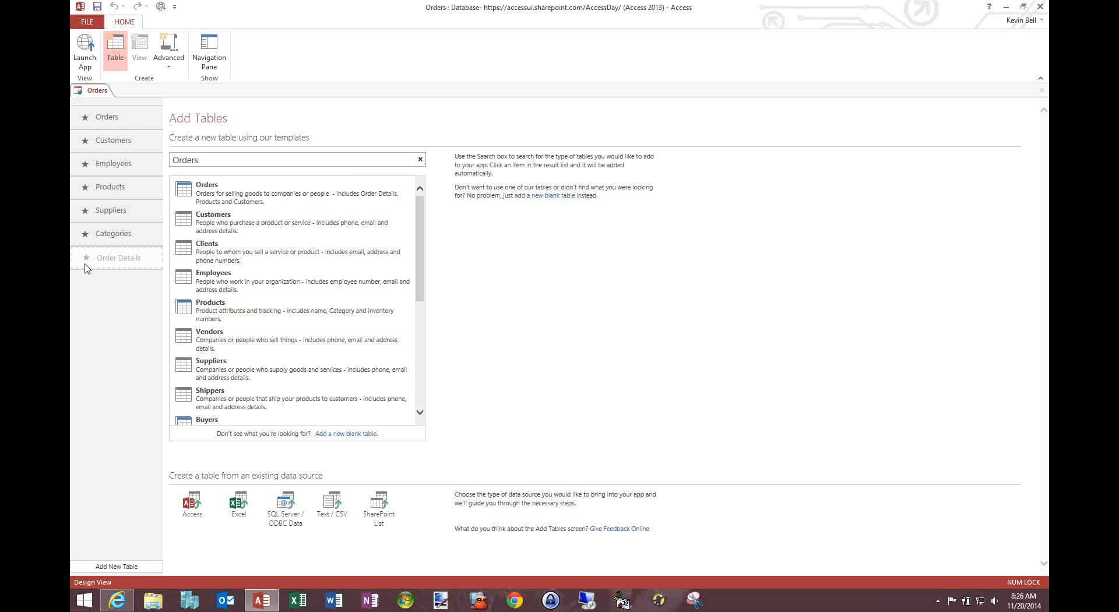
pyautogui.click(97, 6)
pyautogui.click(120, 606)
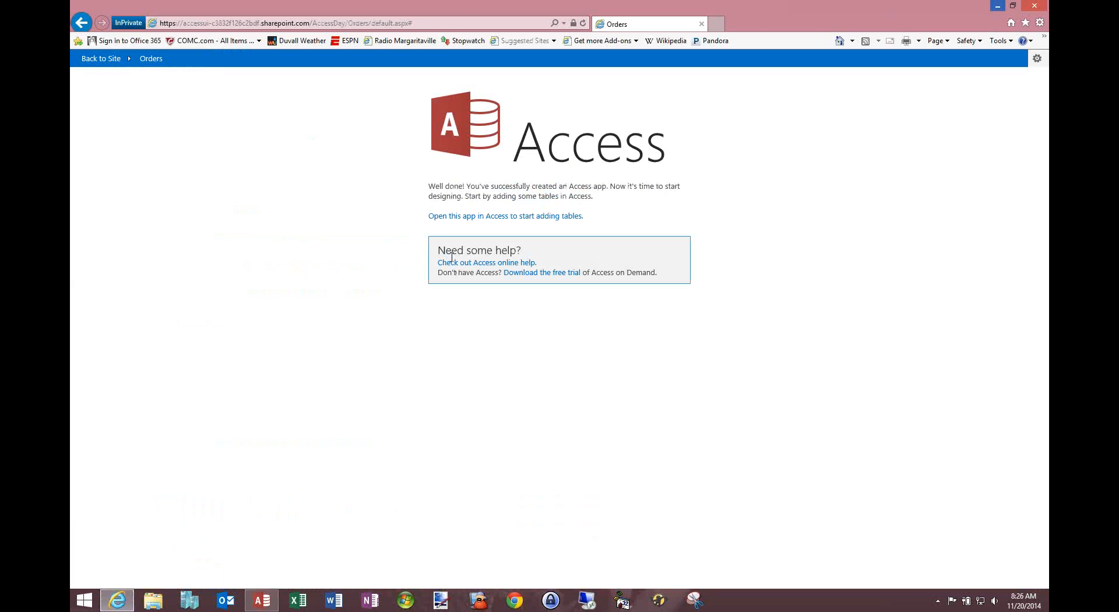
# Step: Reload the Orders web app, cancel the blank new order, and view the Customers list
pyautogui.click(584, 23)
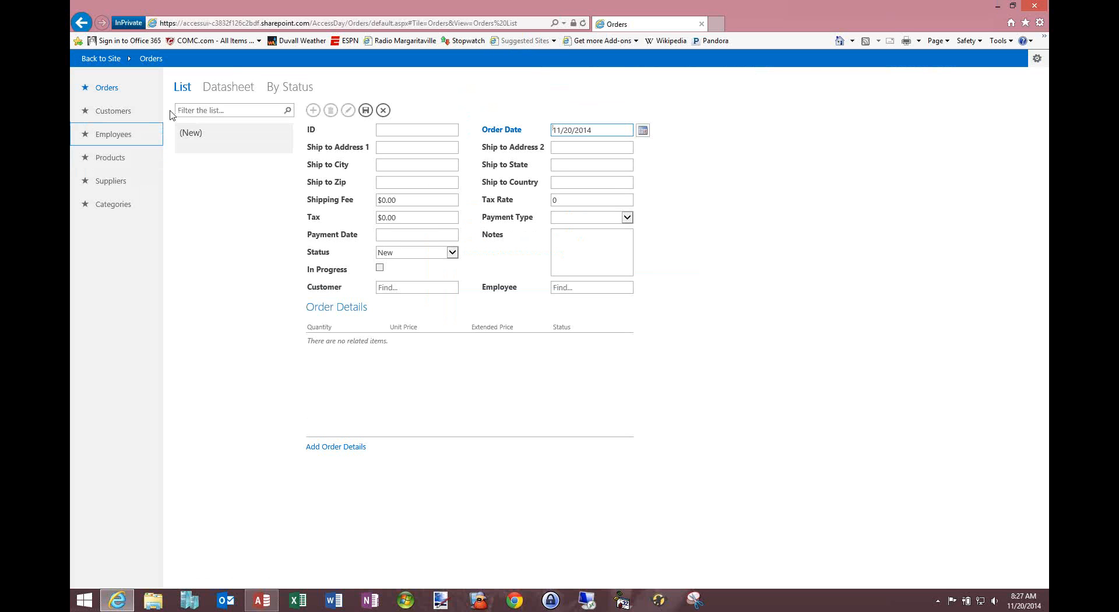
pyautogui.click(383, 110)
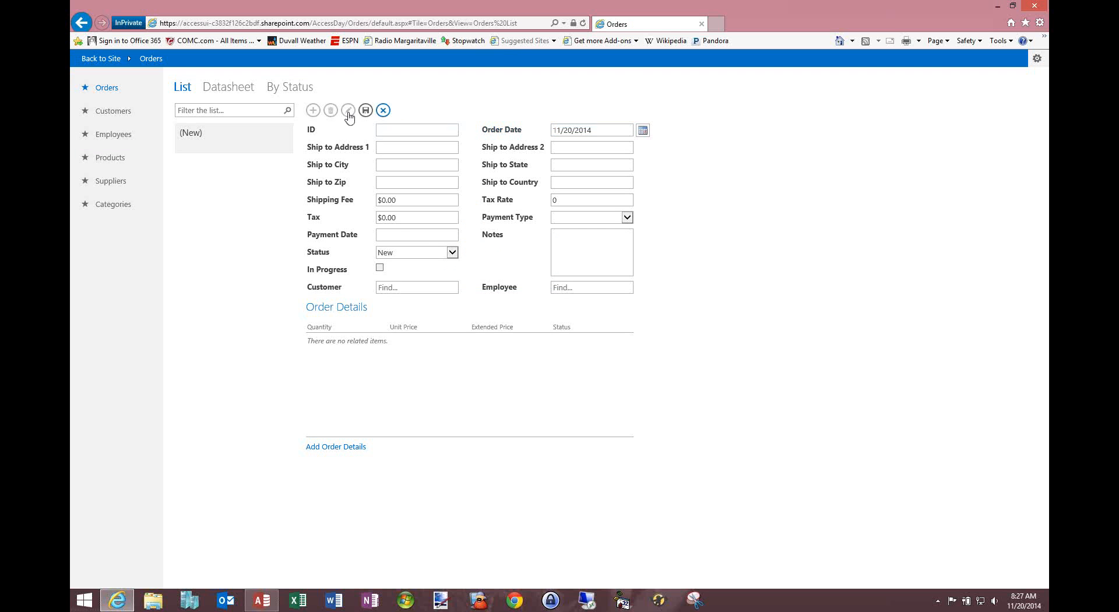
pyautogui.click(110, 113)
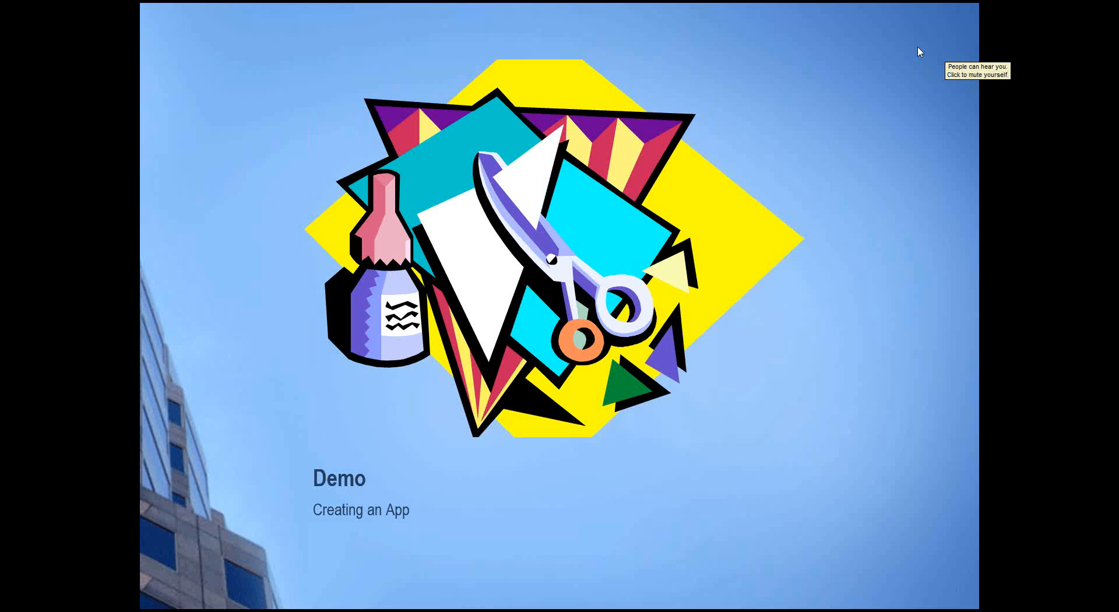
pyautogui.click(918, 48)
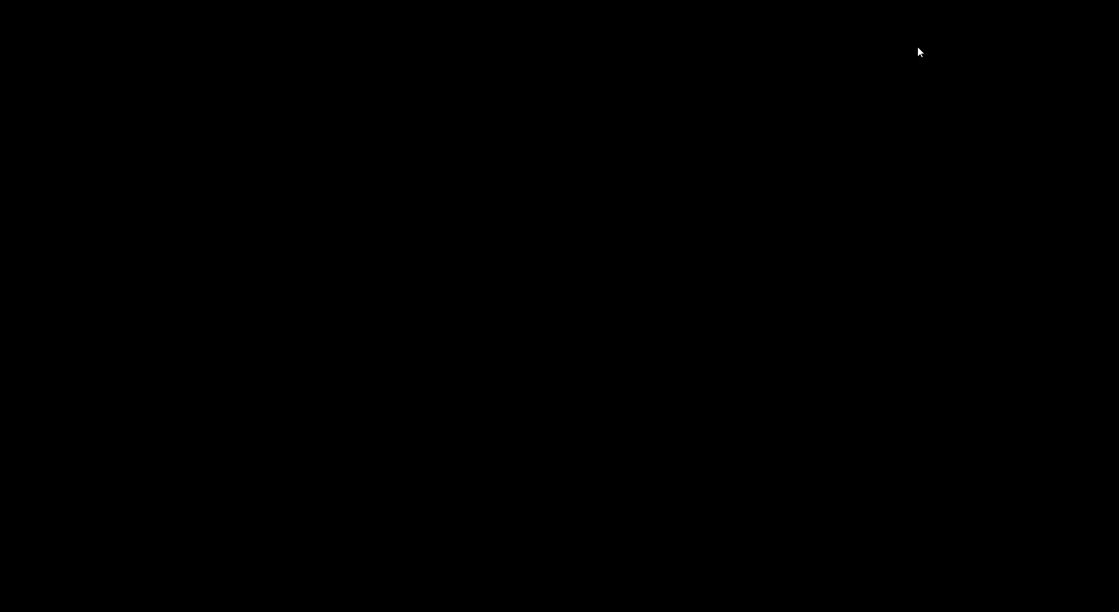